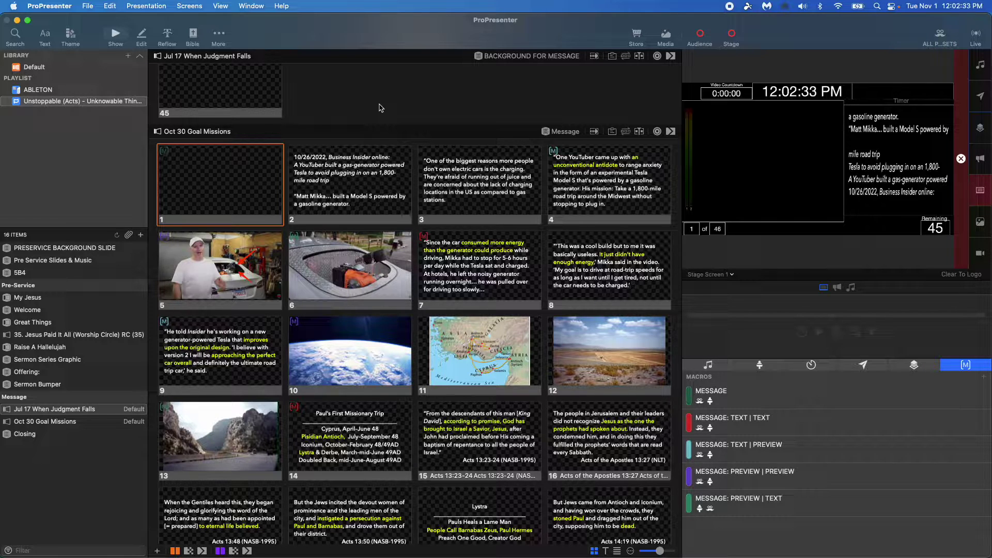
Step: Open the Oct 30 Goal Missions presentation and send slide 2, then blank slide 1, live
click(223, 171)
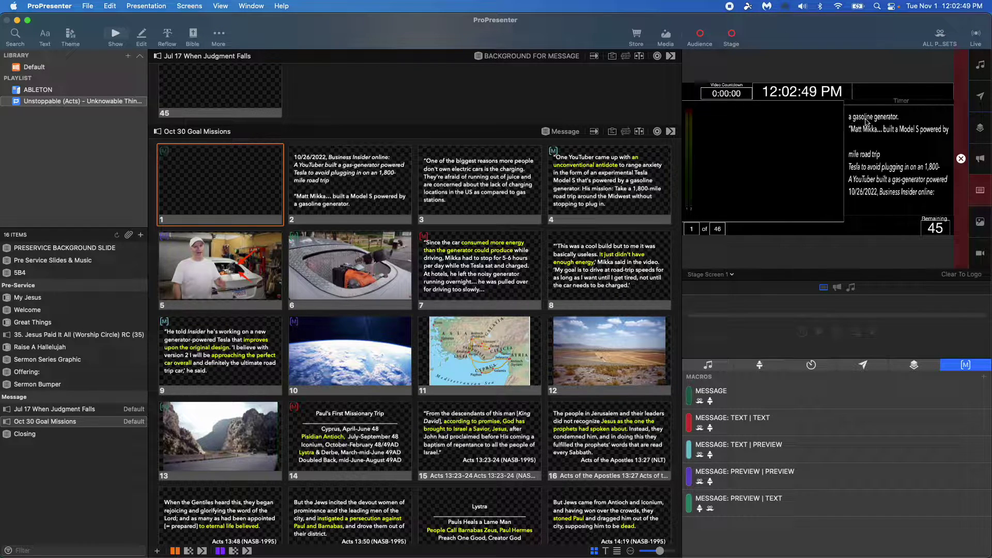
click(369, 201)
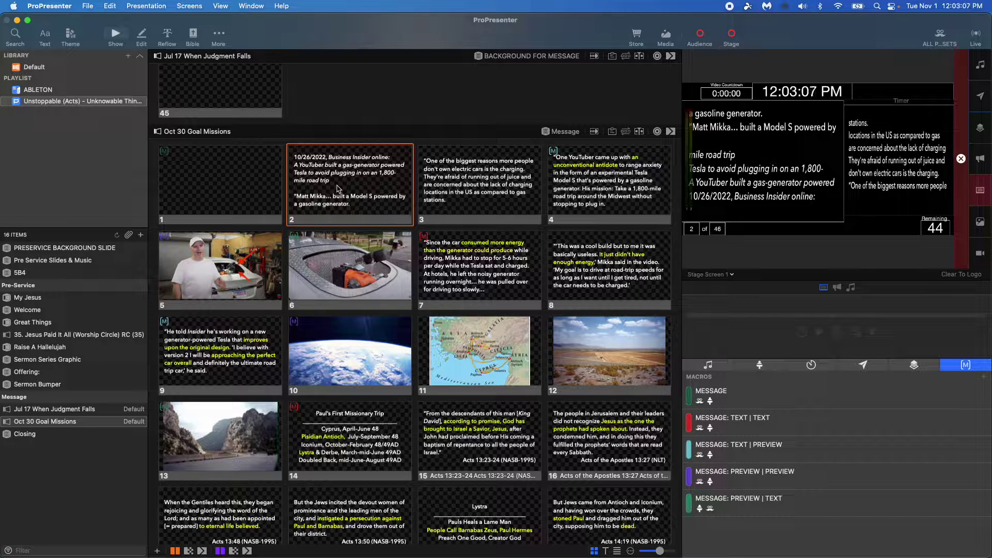
click(225, 194)
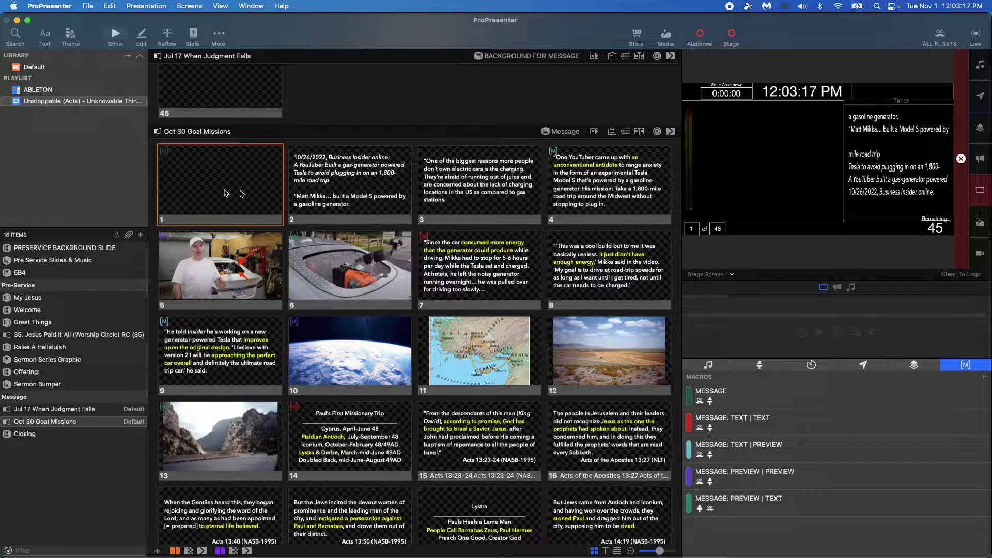
Step: Check the ProPresenter version (7.10.2) in About ProPresenter
click(43, 6)
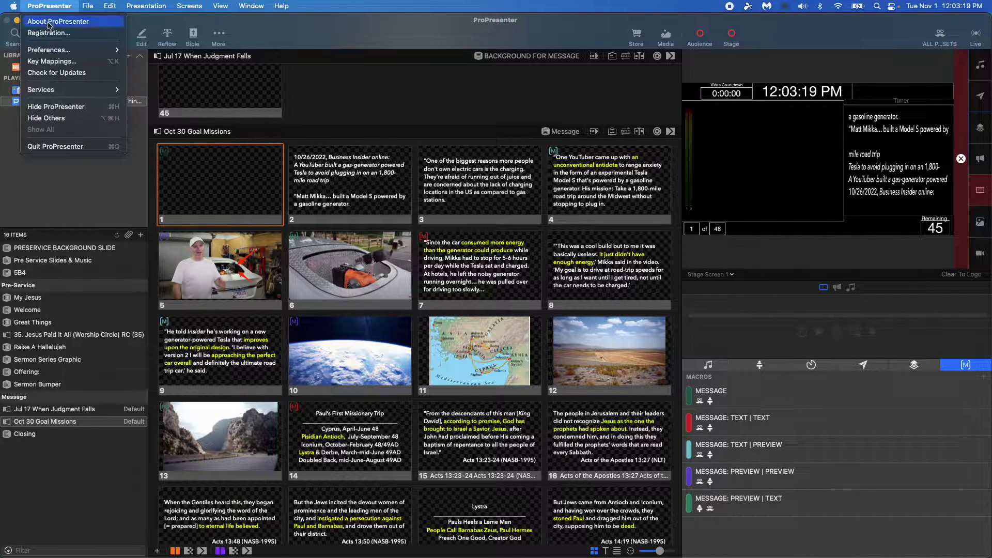
click(49, 23)
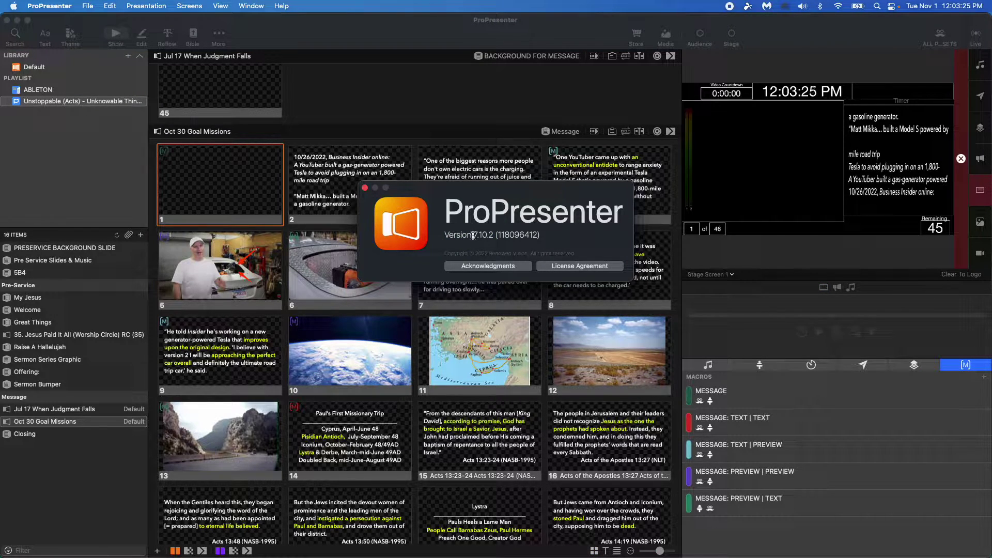
click(364, 190)
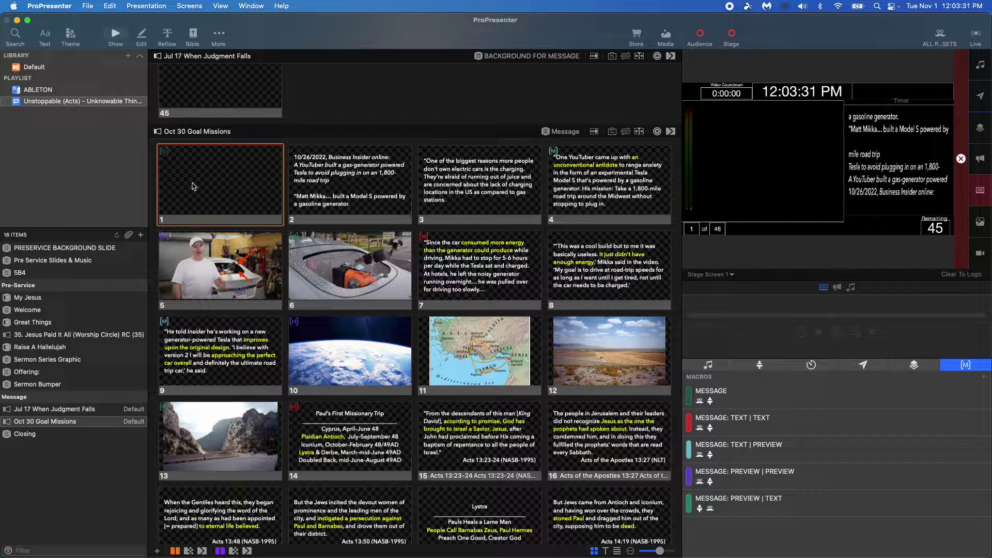
Step: Send slides 2 and 3 live to test the stage display, then return to slide 1
click(345, 189)
click(478, 189)
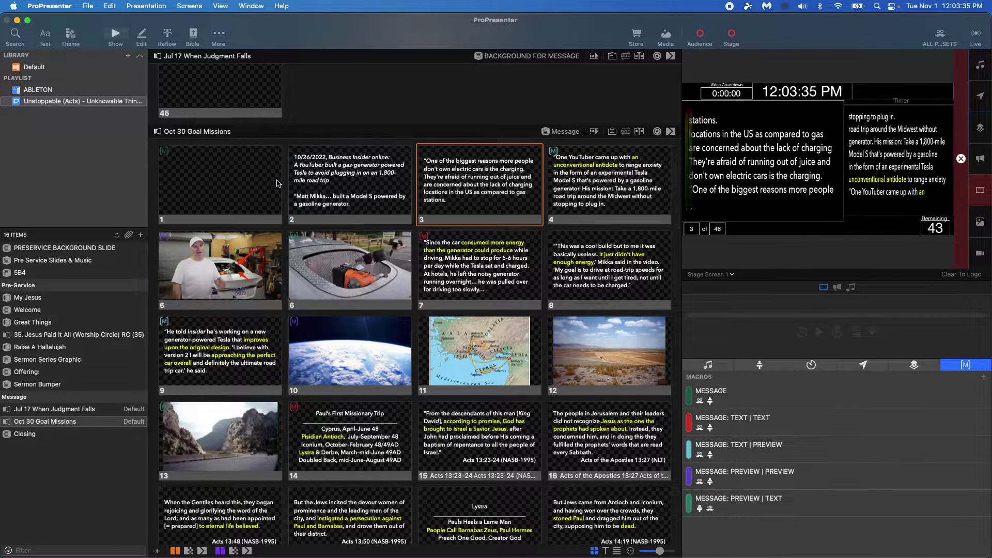
click(228, 184)
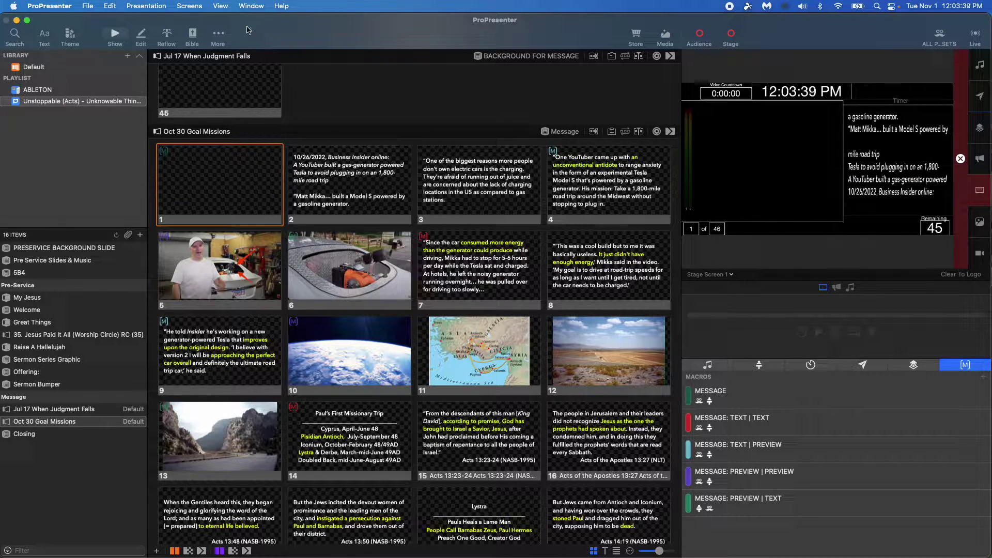
Step: Open the stage layout editor on layout 8, MESSAGE: PREVIEW | PREVIEW
click(149, 7)
mouse_move(189, 7)
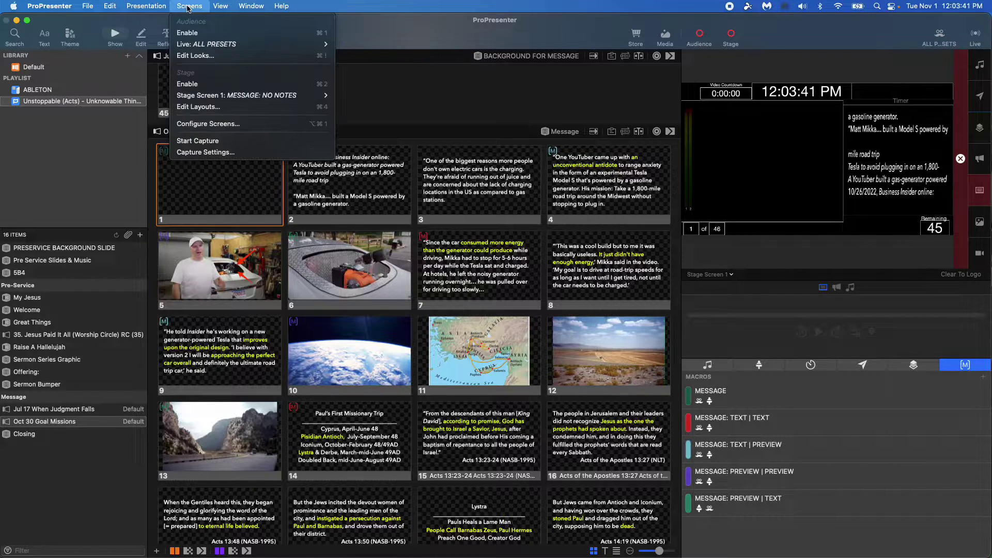
click(196, 109)
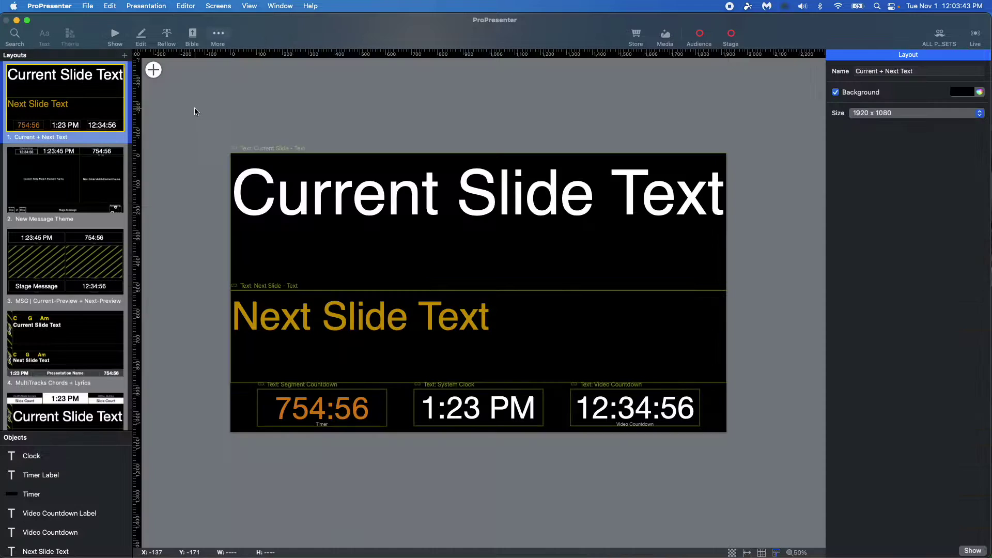
scroll(93, 248, down, 5)
scroll(93, 247, down, 3)
scroll(85, 236, down, 3)
scroll(74, 225, down, 3)
scroll(60, 209, down, 2)
scroll(62, 213, down, 2)
scroll(64, 217, down, 3)
scroll(66, 220, down, 3)
scroll(67, 224, down, 2)
scroll(66, 224, down, 1)
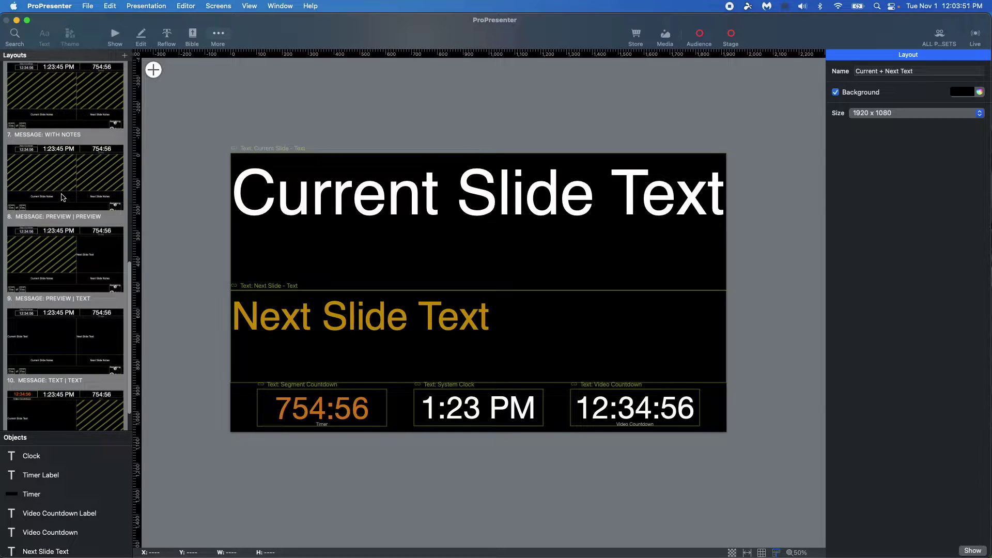
scroll(66, 194, down, 1)
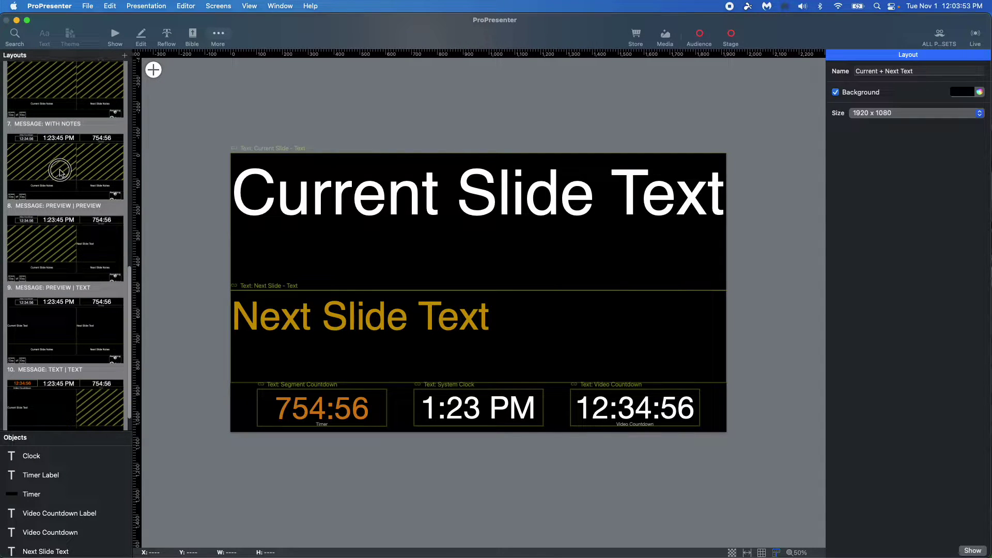
click(61, 173)
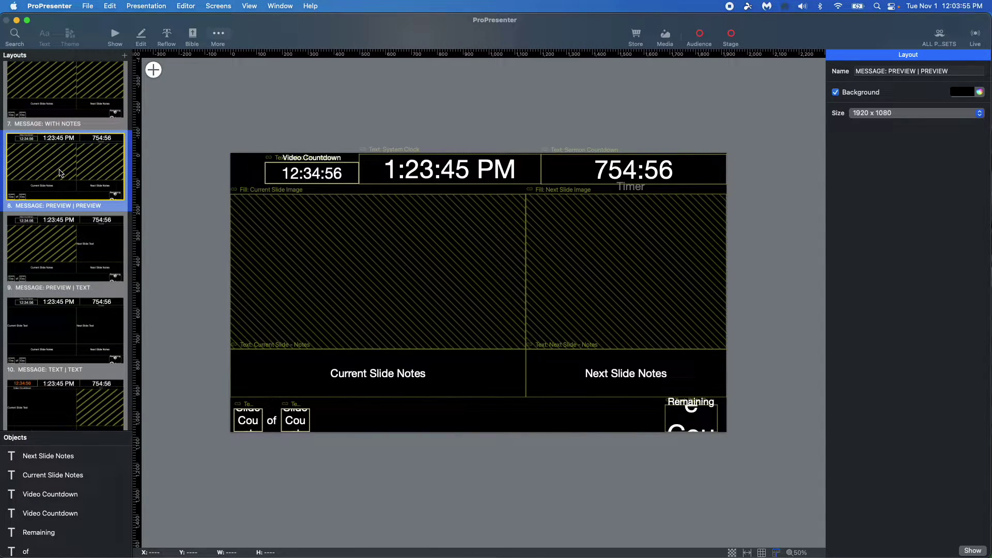
scroll(76, 222, down, 2)
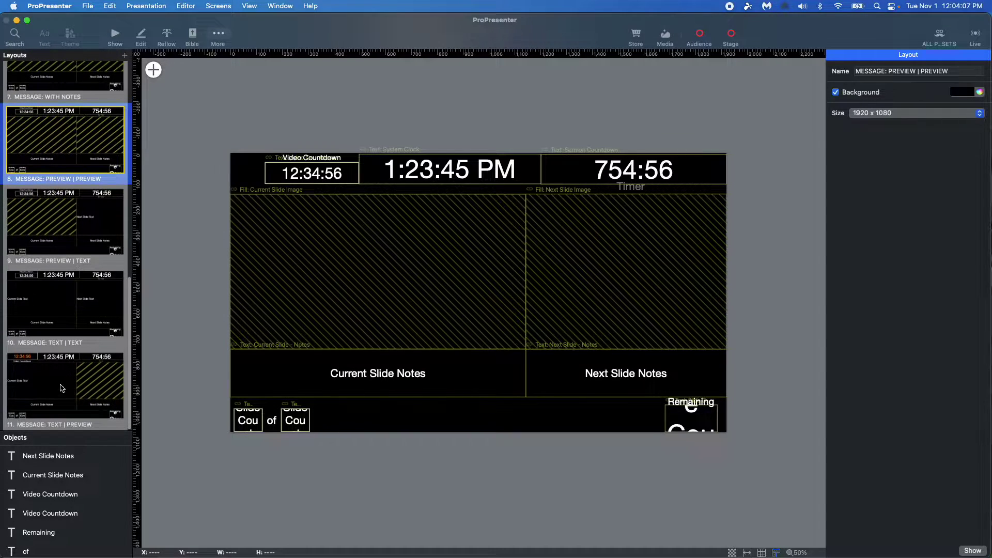
Step: Duplicate layout 8, MESSAGE: PREVIEW | PREVIEW, and rename the copy 'MESSAGE: TEXT | TEXT'
right_click(59, 139)
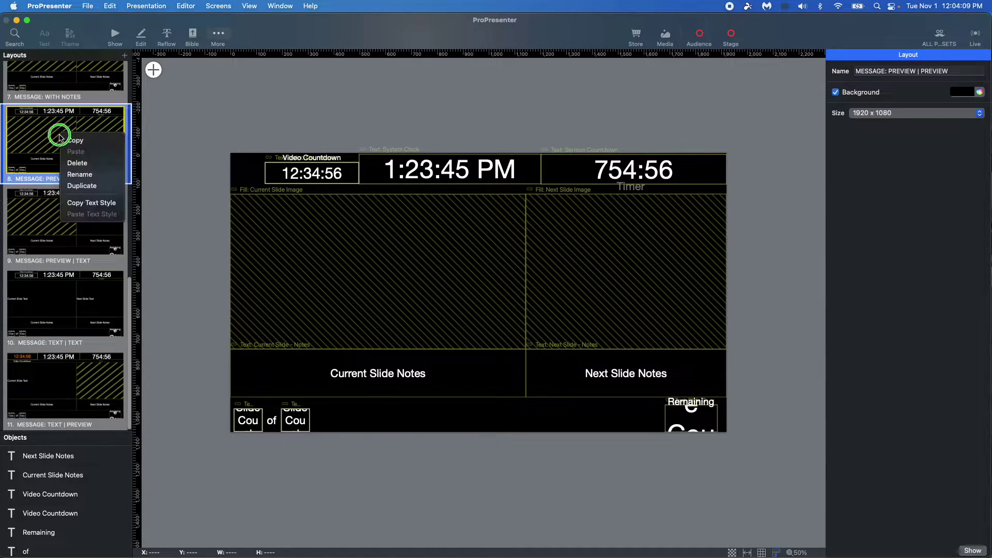
click(82, 186)
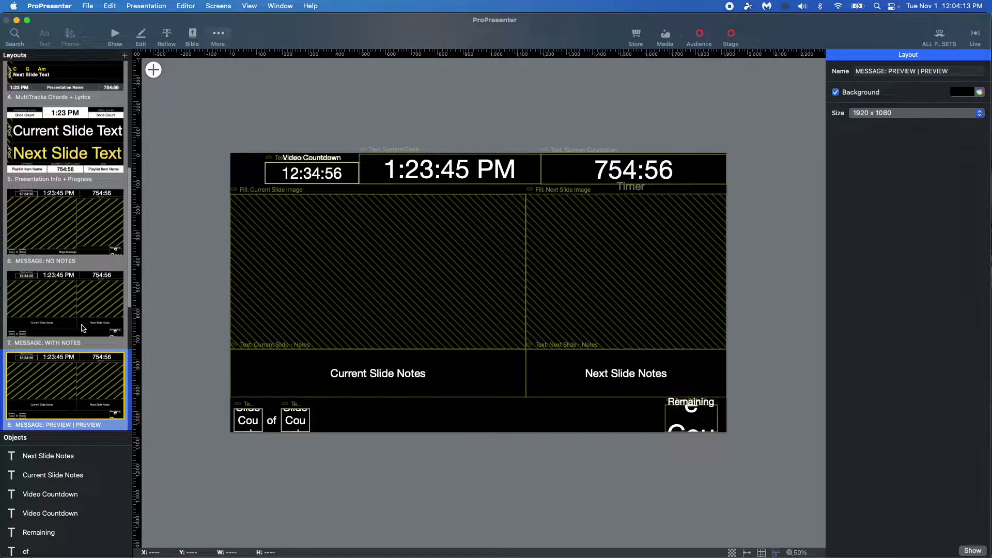
scroll(84, 326, down, 3)
scroll(82, 273, down, 2)
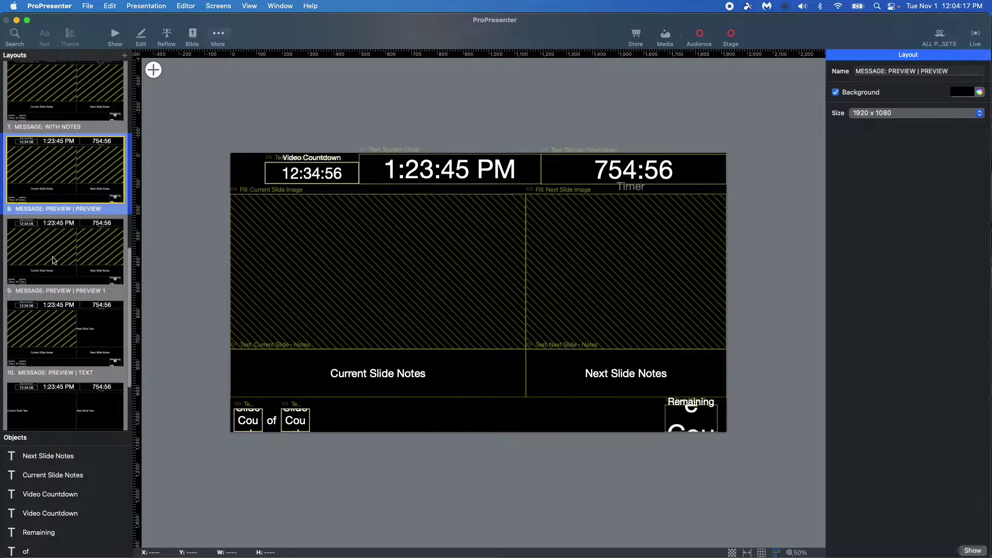
click(81, 268)
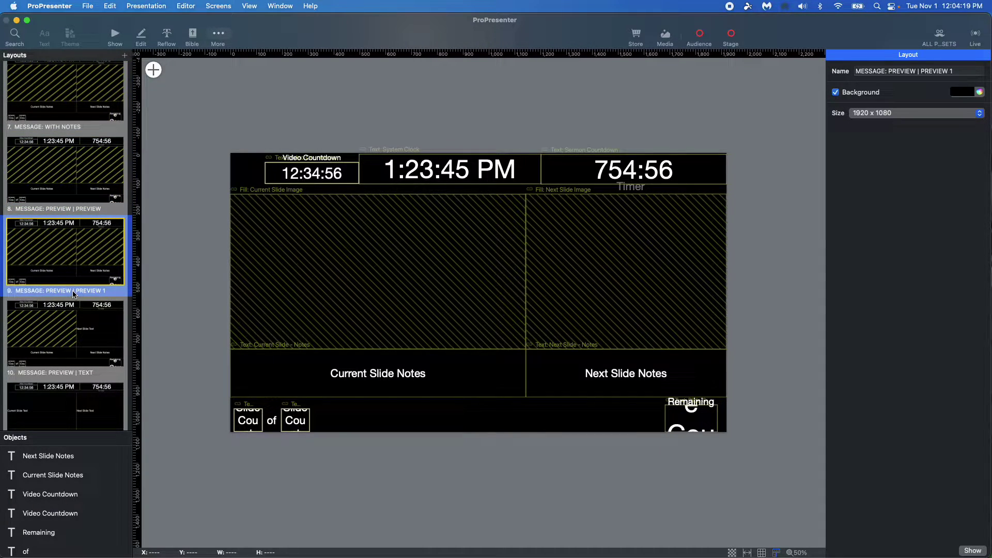
right_click(74, 293)
click(93, 333)
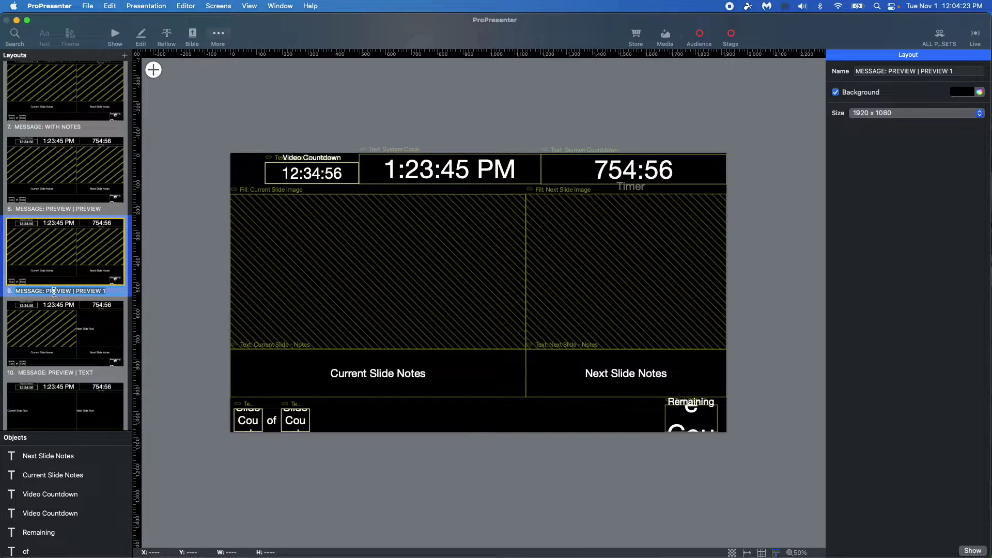
drag(47, 290, 107, 298)
text(T)
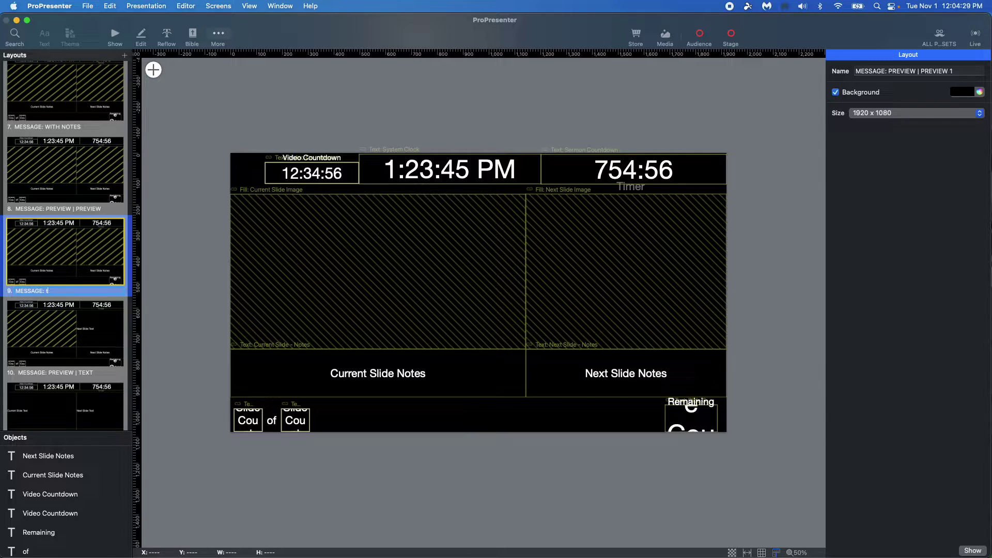
text(eXT |)
text(  TEXT)
key(Return)
Step: Select the Current Slide Image object in the MESSAGE: TEXT | TEXT layout
click(341, 260)
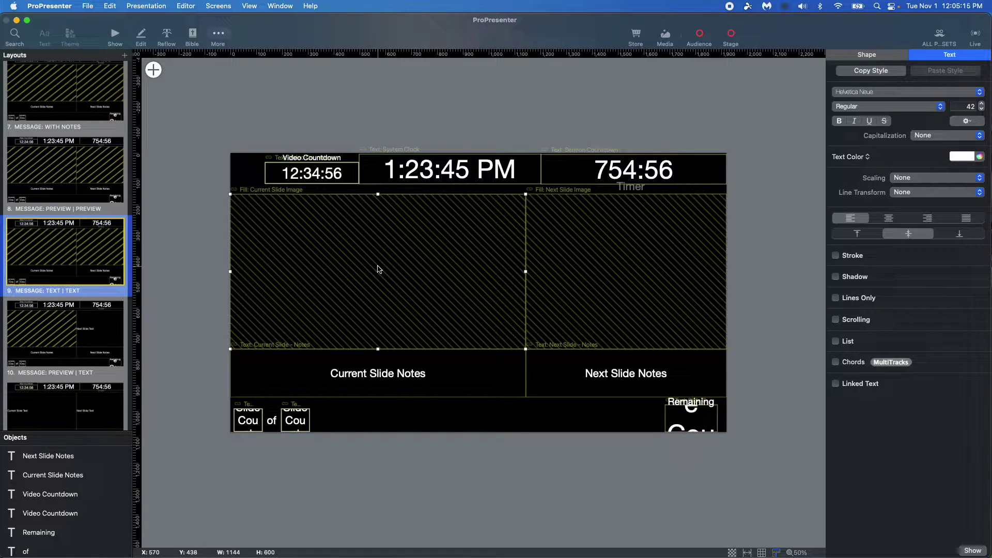
Step: Replace the current slide image with a Current Slide Text box filling the left half
key(Delete)
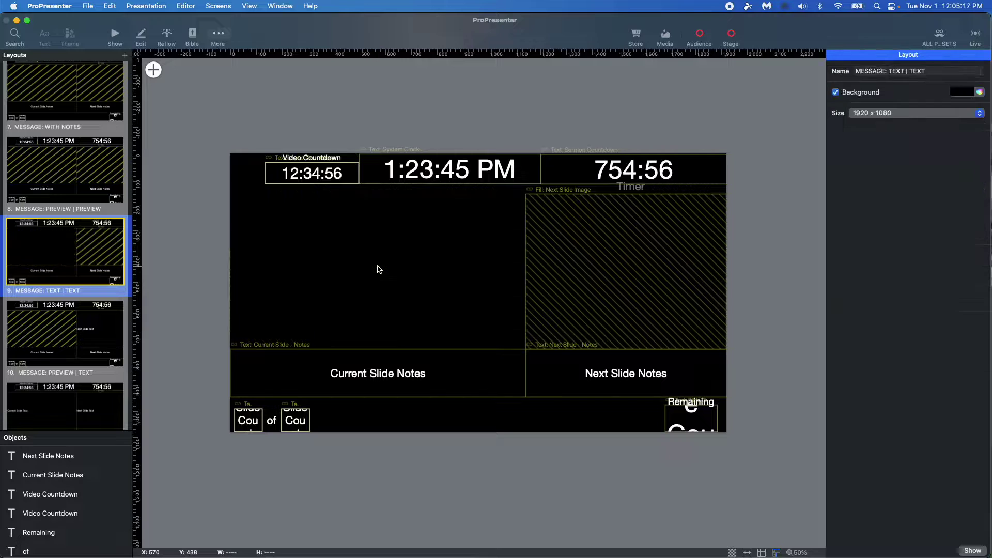
click(152, 70)
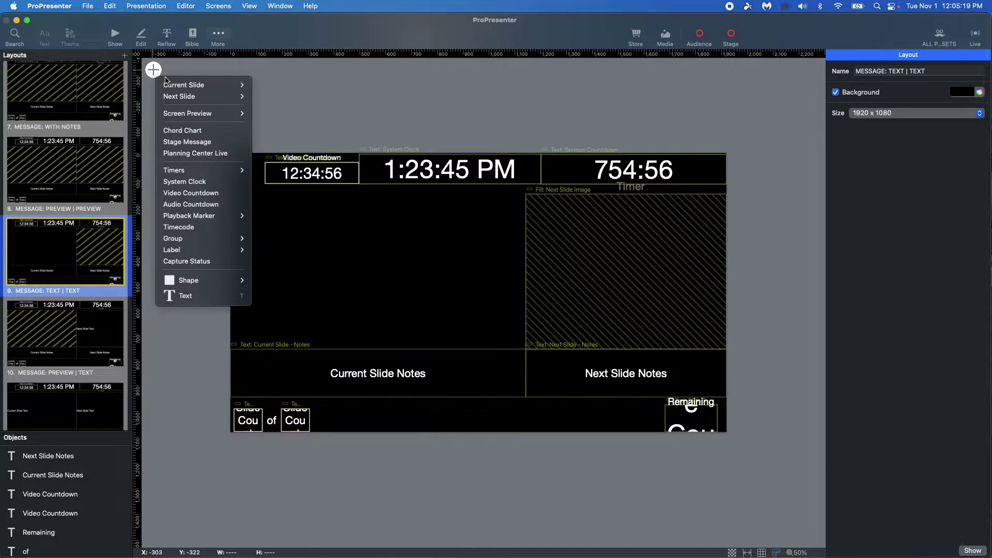
mouse_move(184, 85)
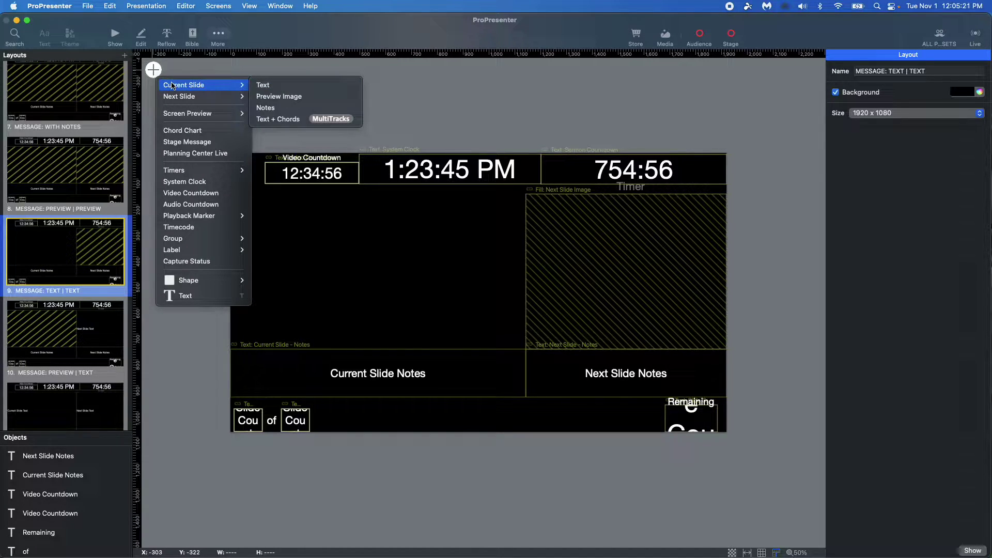
click(264, 85)
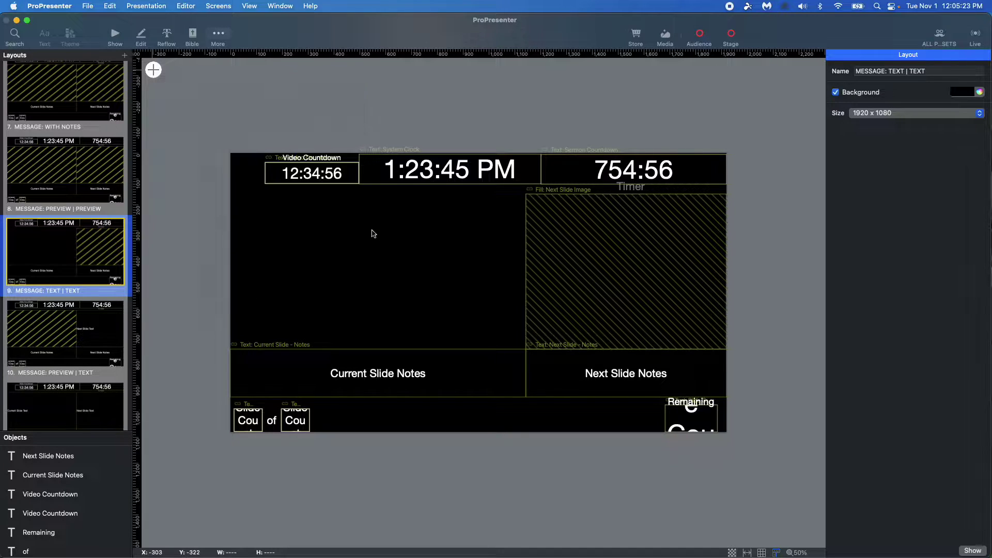
drag(390, 232, 328, 232)
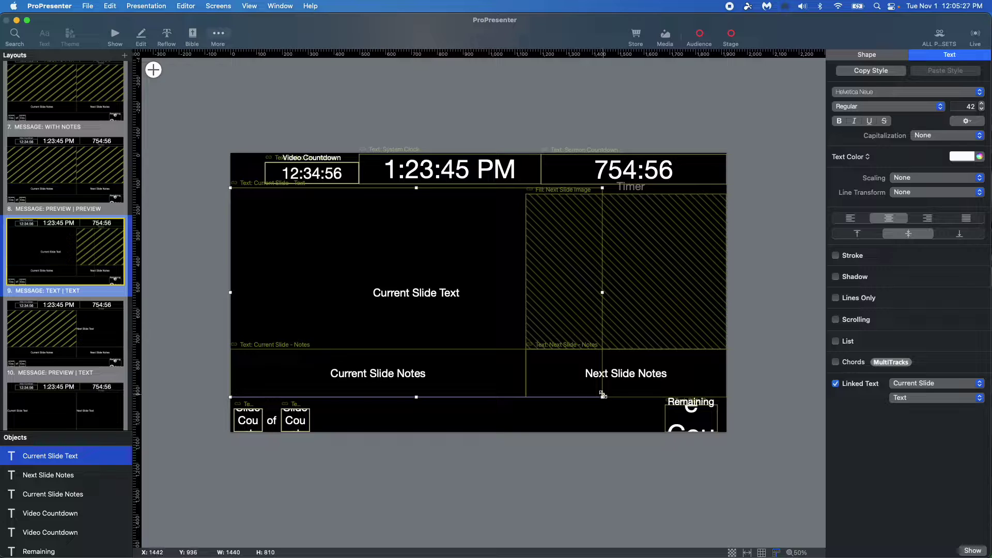
mouse_move(602, 397)
mouse_down()
mouse_move(504, 344)
mouse_move(520, 349)
mouse_up()
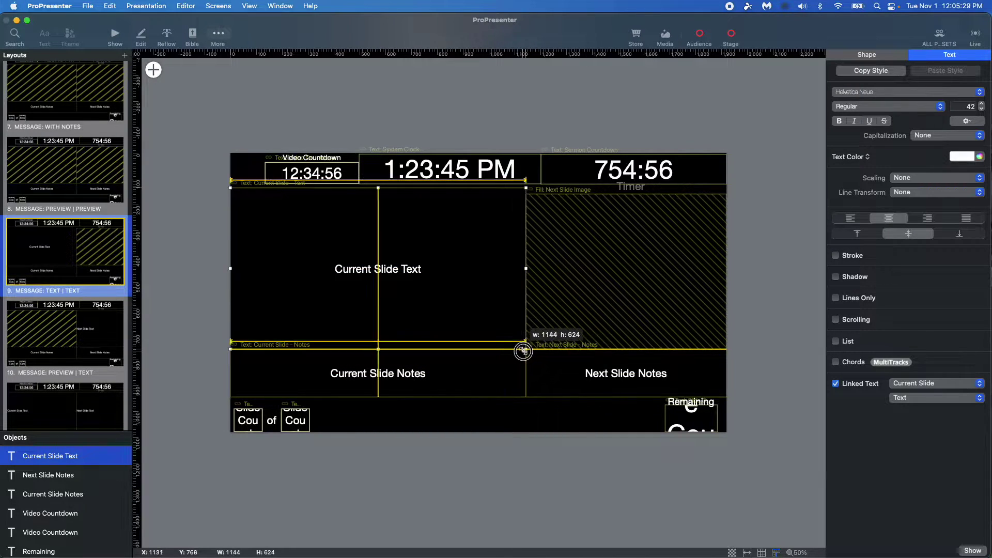
drag(523, 352, 522, 350)
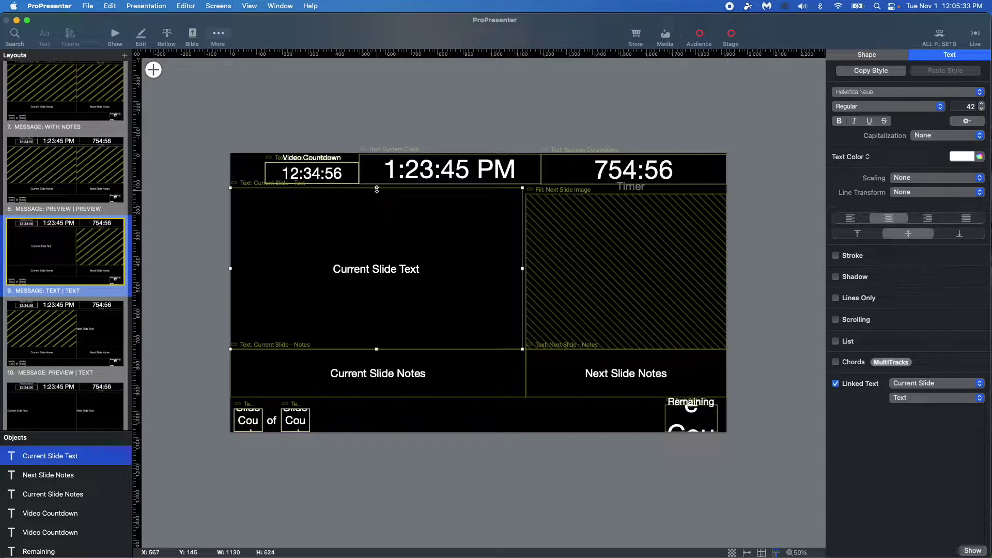
Step: Lower the Current Slide Text box's top edge and delete the Next Slide Image
drag(376, 188, 376, 194)
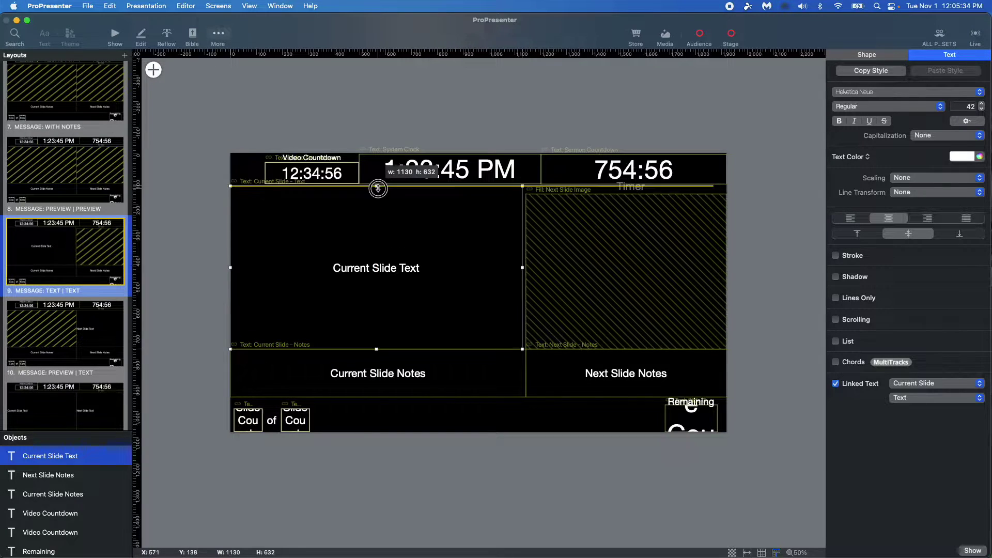
click(618, 276)
key(BackSpace)
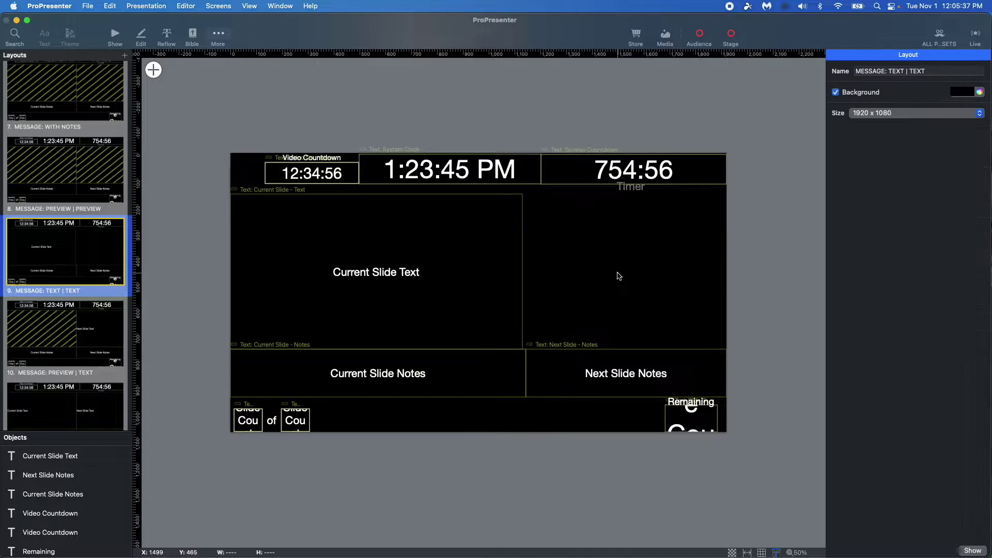
Step: Add a Next Slide Text box in the right half, sized to match Current Slide Text
click(153, 70)
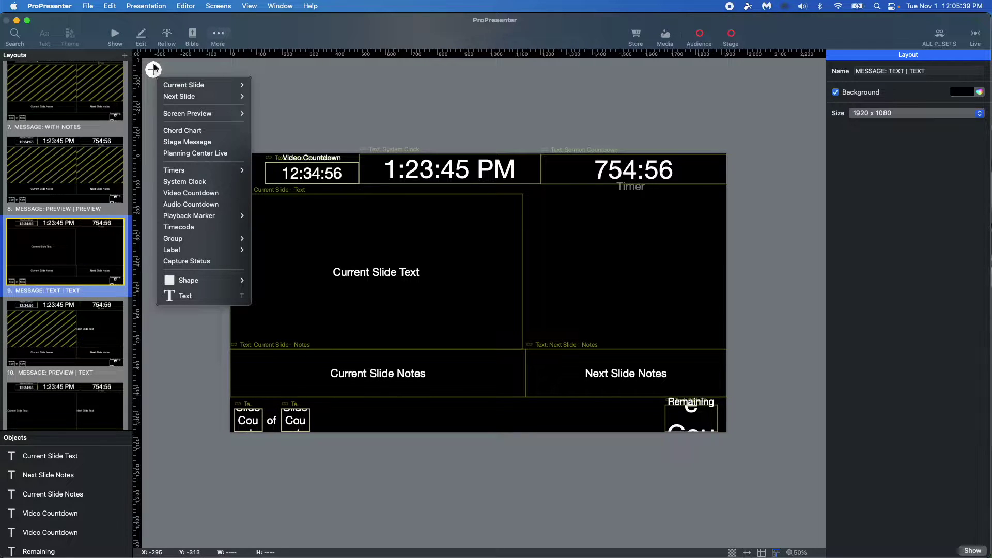
mouse_move(180, 96)
click(267, 96)
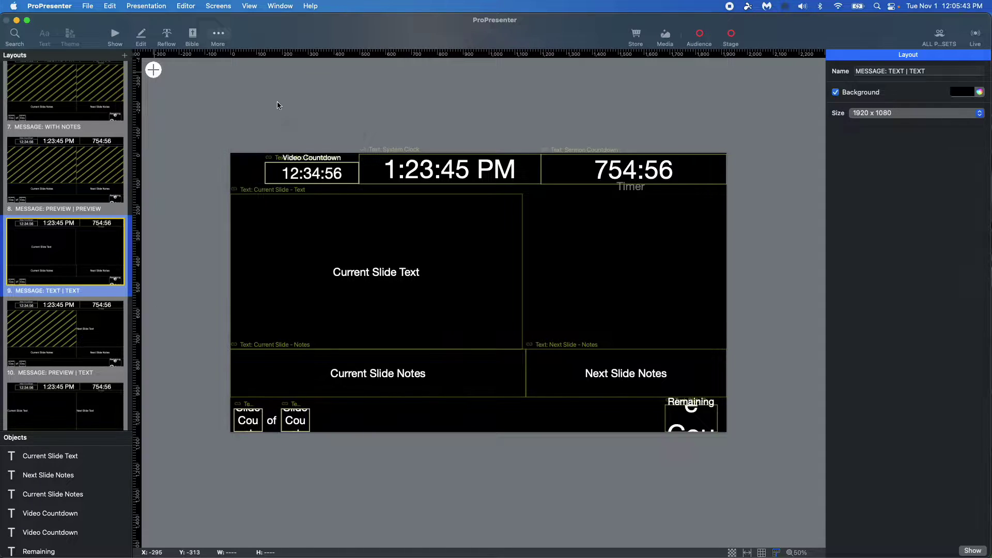
drag(622, 251, 677, 258)
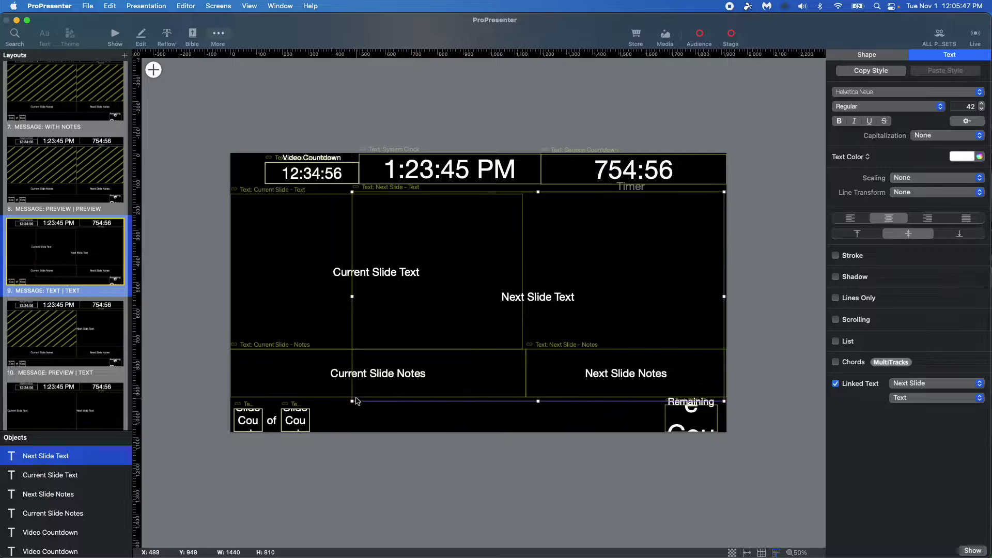
mouse_move(352, 402)
mouse_down()
mouse_move(474, 349)
mouse_move(525, 351)
mouse_up()
drag(624, 188, 624, 194)
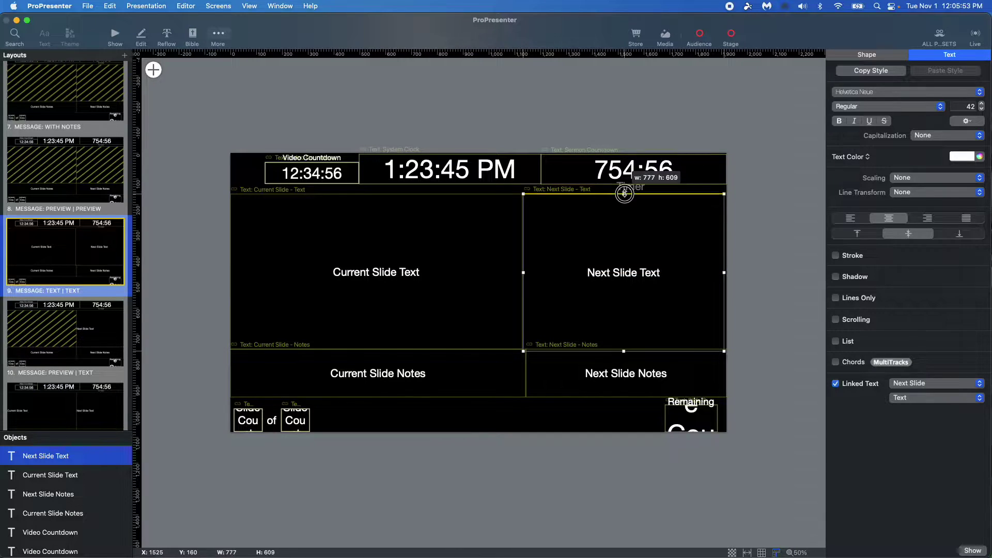
click(441, 282)
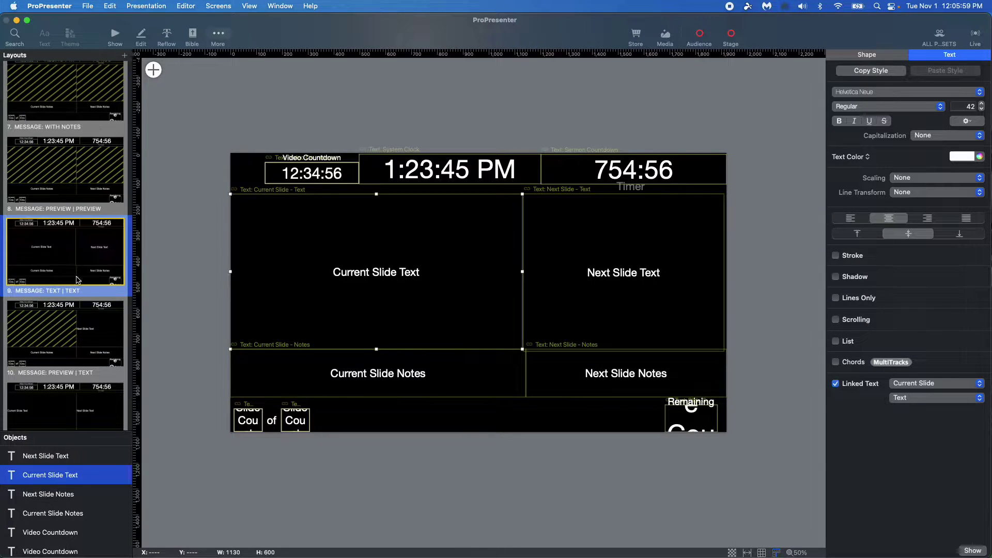
Step: View the PREVIEW | TEXT layout, then delete the duplicate MESSAGE: TEXT | TEXT layout
click(44, 334)
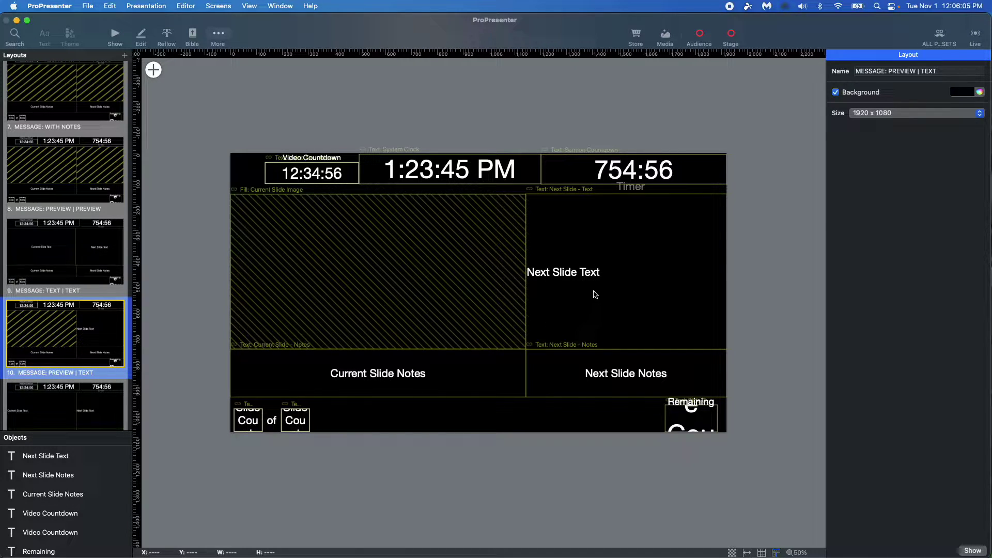
click(65, 250)
scroll(55, 264, up, 2)
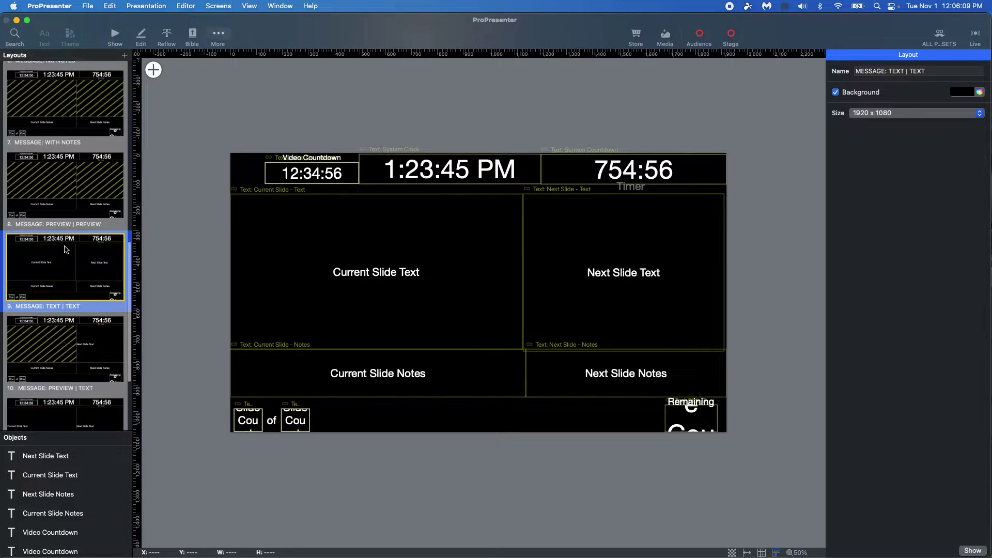
right_click(50, 272)
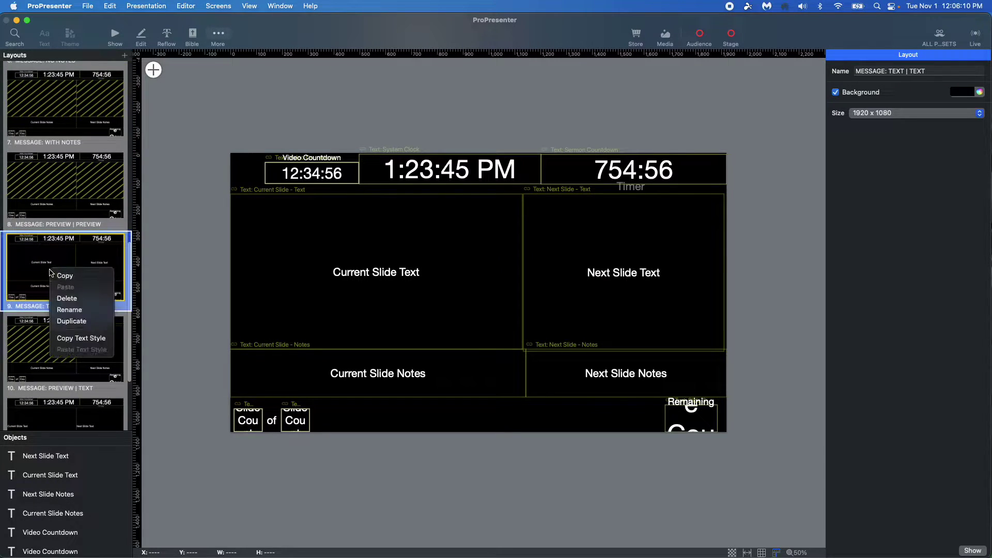
click(67, 298)
scroll(77, 221, down, 2)
scroll(78, 219, down, 2)
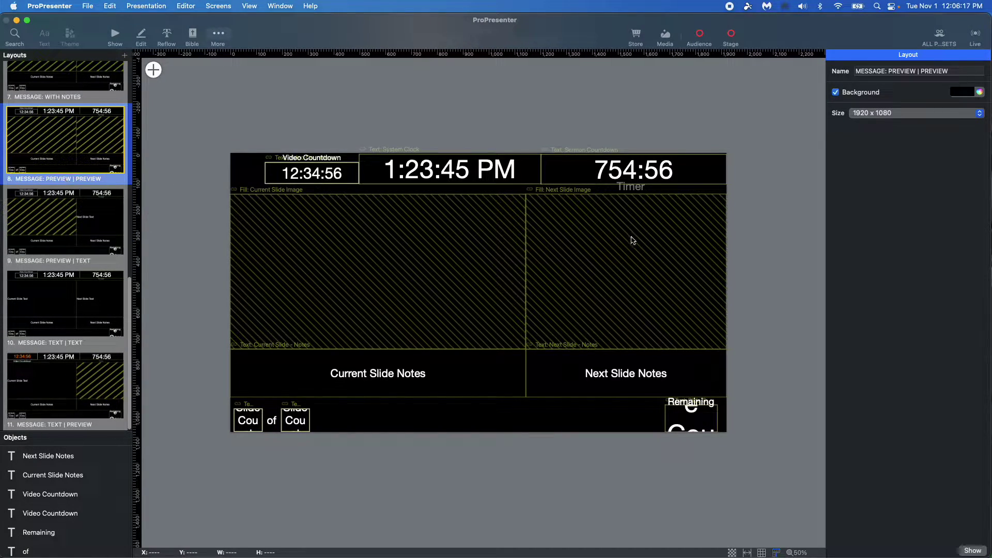
Step: Review the MESSAGE PREVIEW | TEXT, TEXT | TEXT and TEXT | PREVIEW layouts
click(89, 233)
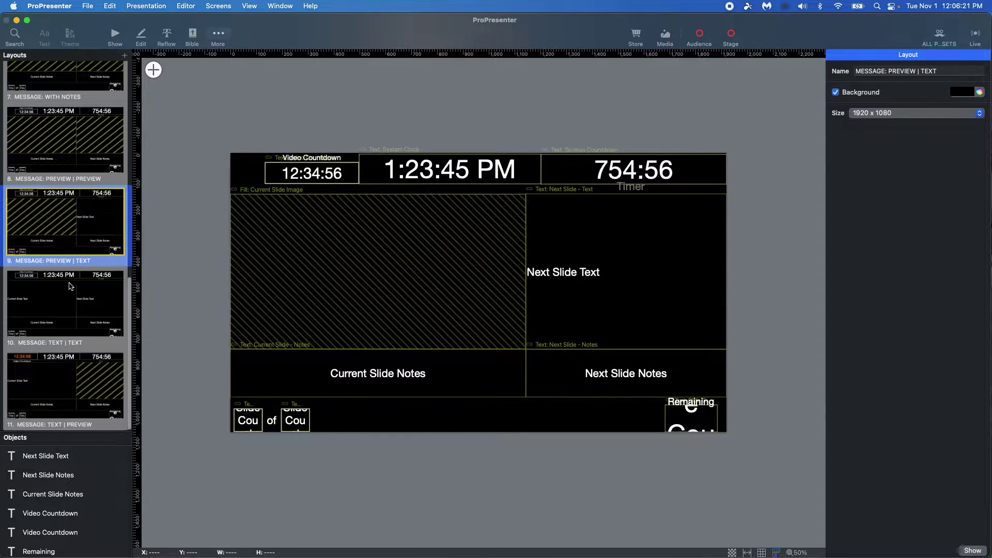
click(53, 307)
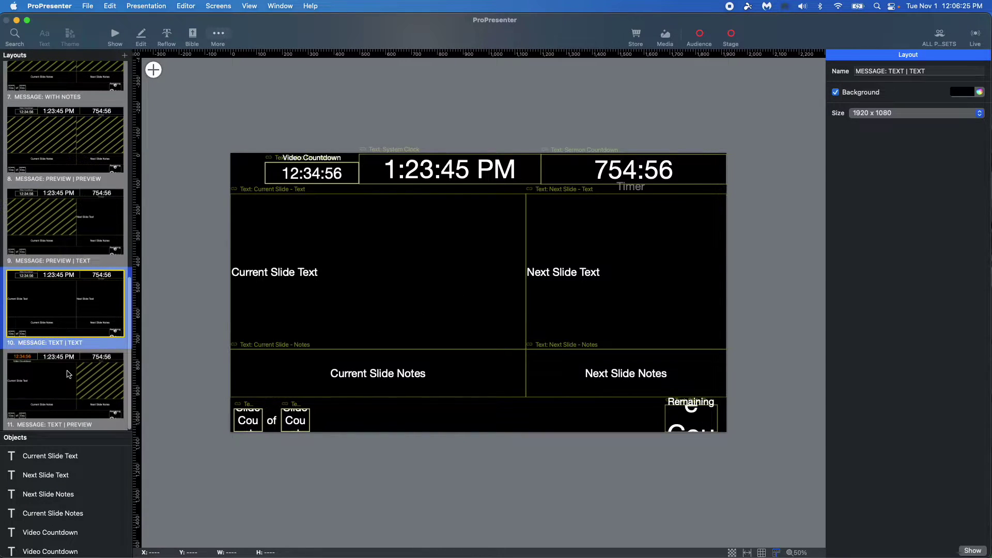
click(58, 387)
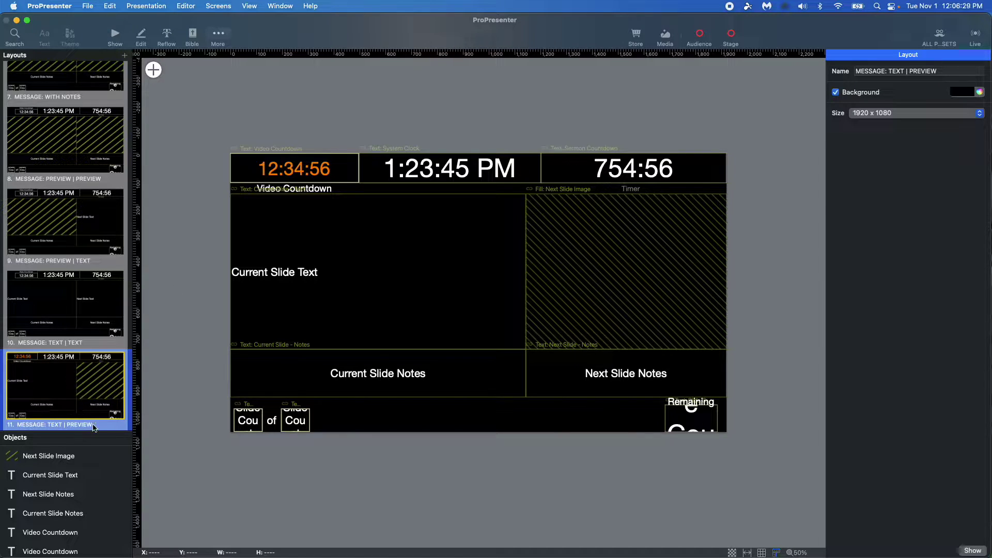
Step: Keep TEXT | PREVIEW's Current Slide Text left-aligned after briefly trying centre alignment
click(365, 302)
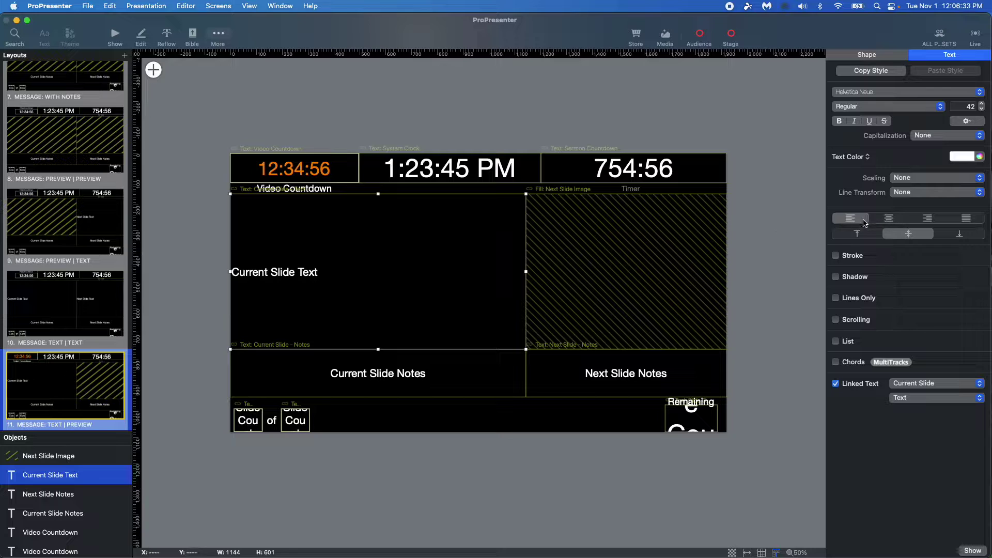
click(888, 220)
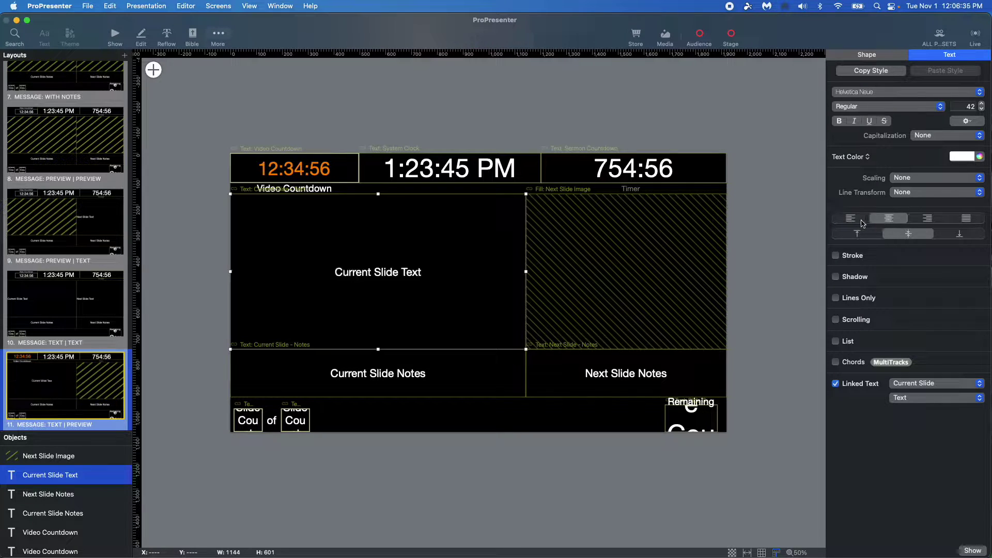
click(851, 221)
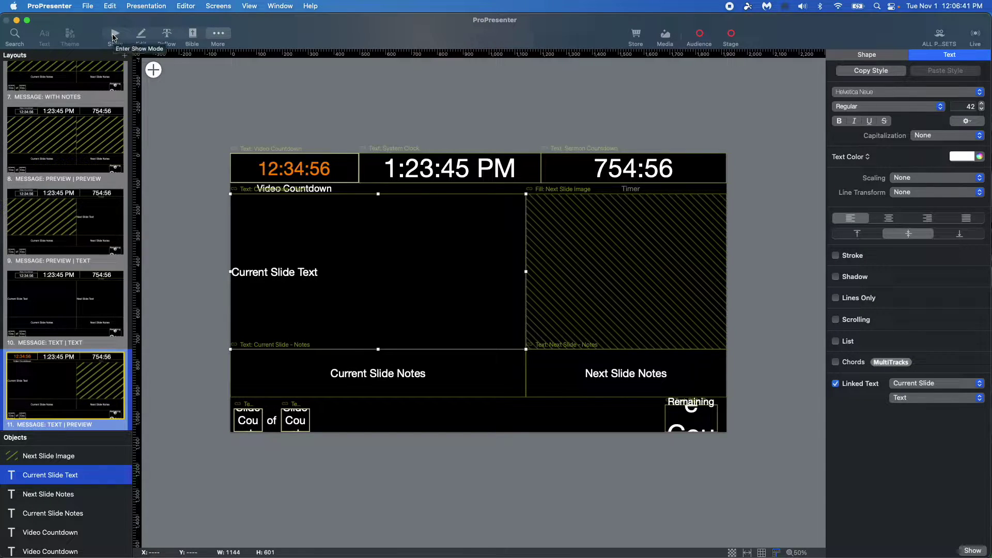
Step: Return to Show mode and add a new macro named 'MESSAGE'
click(113, 34)
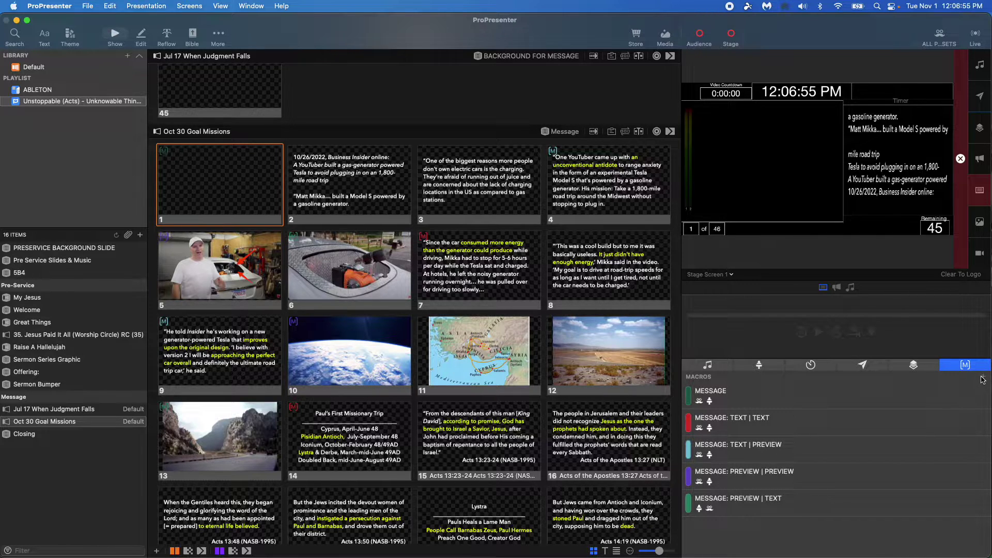
click(984, 377)
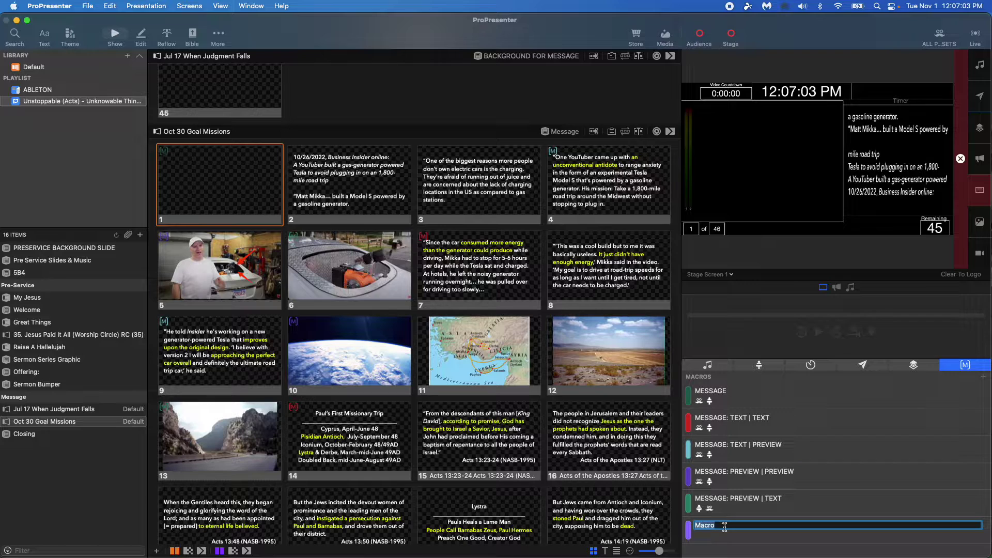
text(MESSAGE)
key(Return)
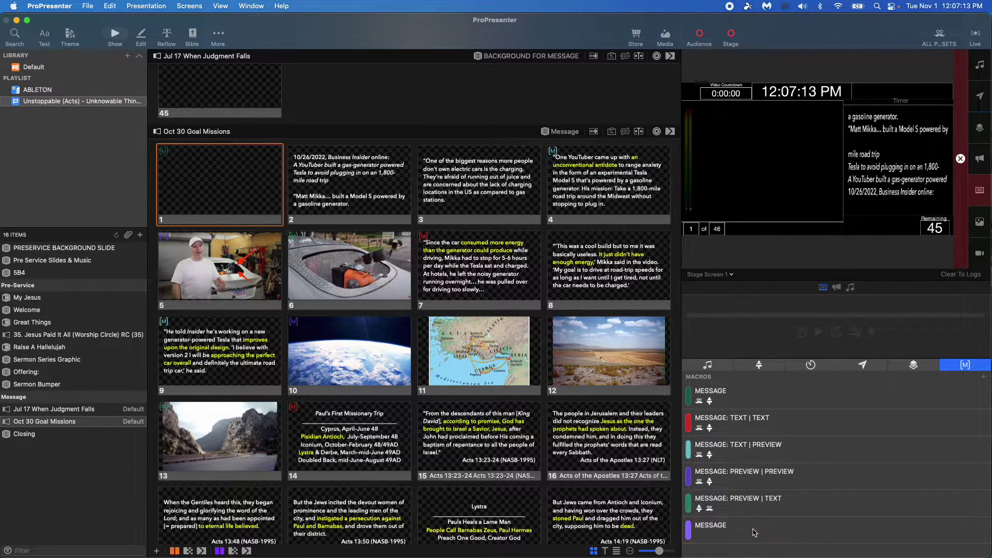
Step: Add an Audience Look action to the new MESSAGE macro, then switch to the Auditorium iMac East session
right_click(753, 531)
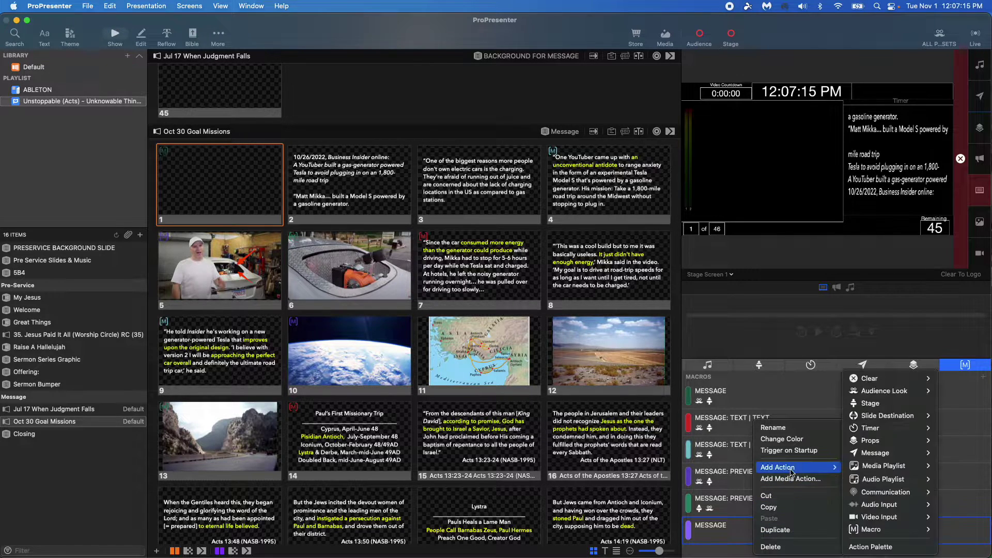
mouse_move(883, 391)
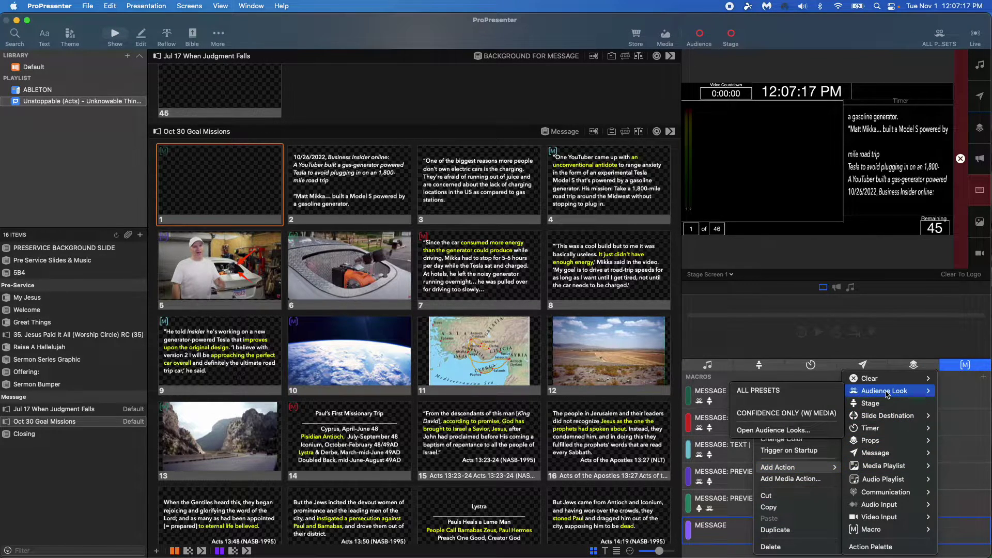
click(802, 393)
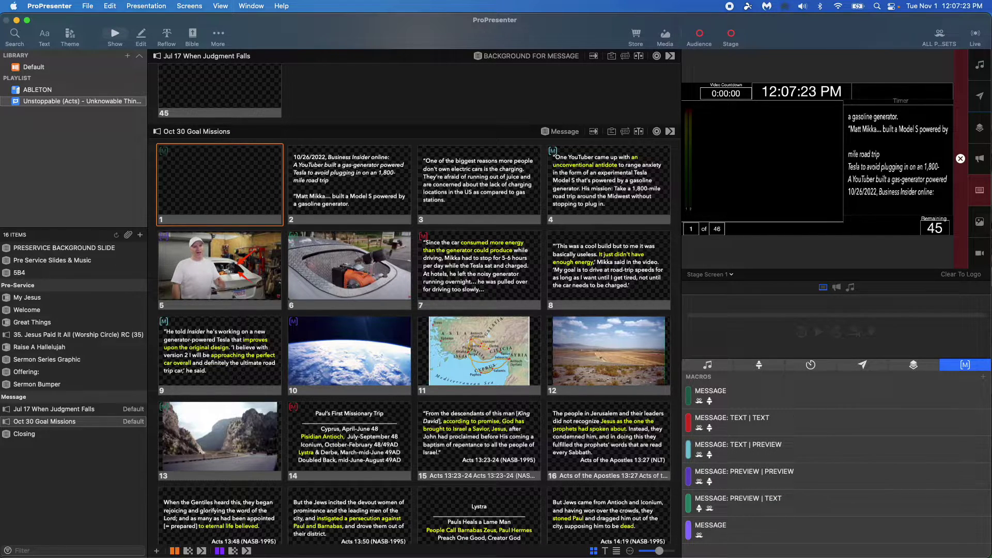
key(super+Tab)
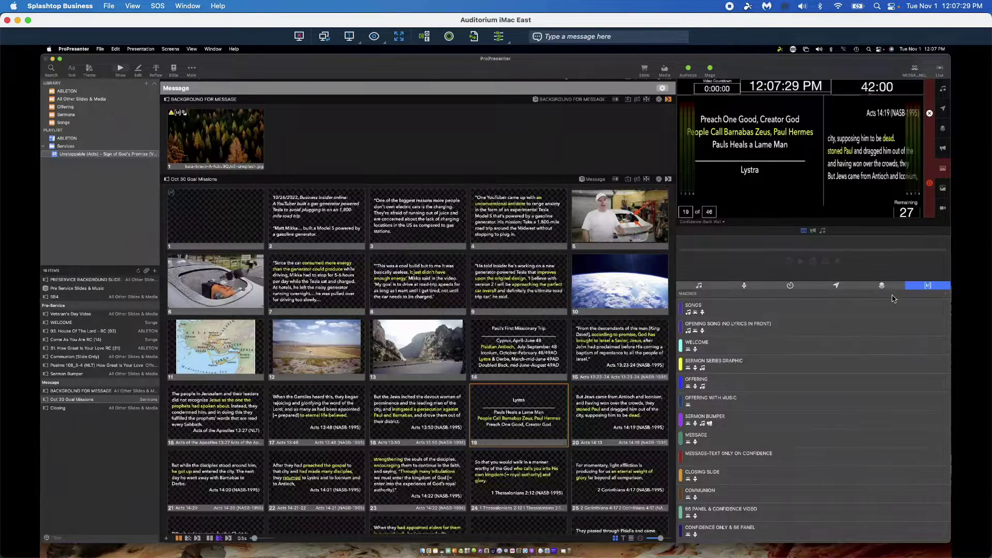
Step: Browse a remote macro's Audience Look actions on the Auditorium iMac, then leave the remote view
click(738, 334)
right_click(760, 332)
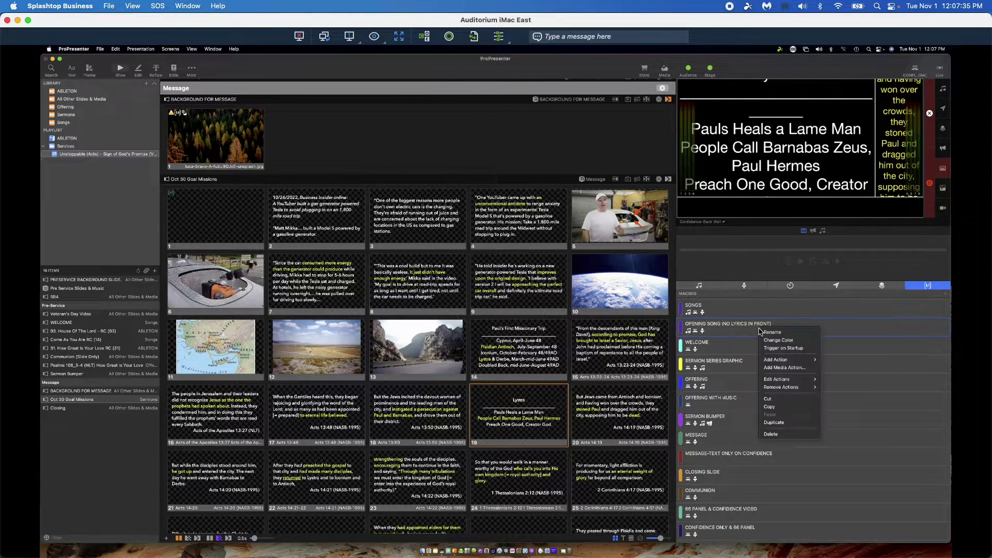
mouse_move(780, 360)
mouse_move(850, 379)
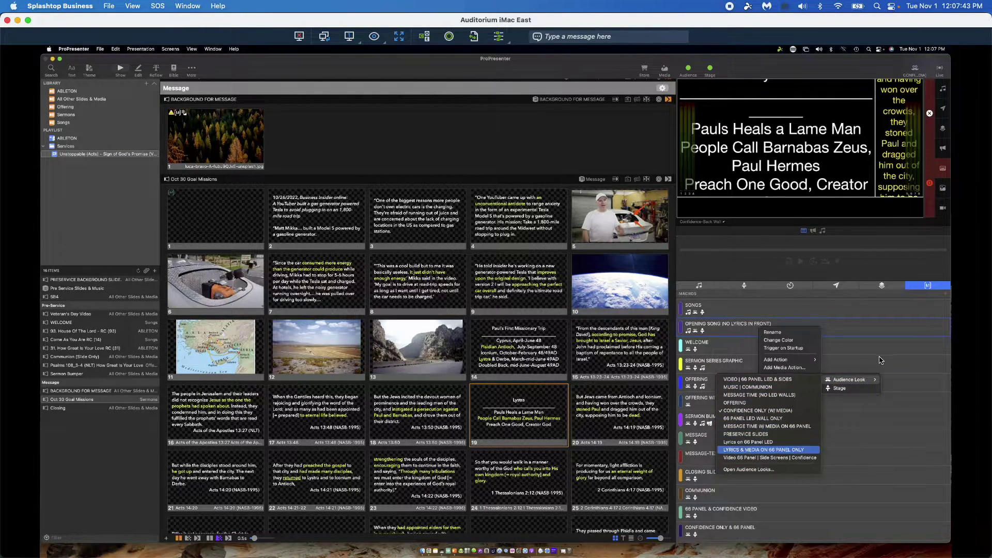
click(872, 266)
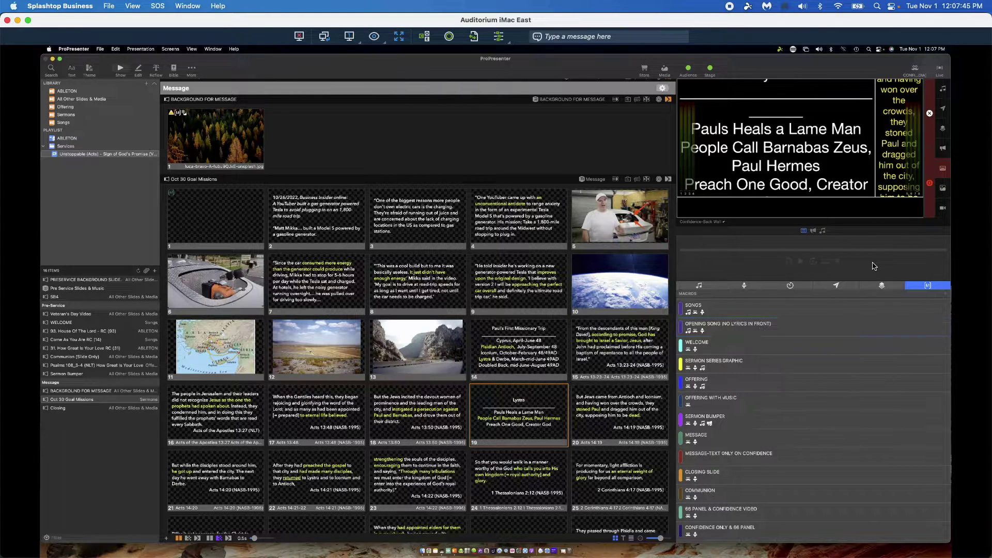
double_click(642, 20)
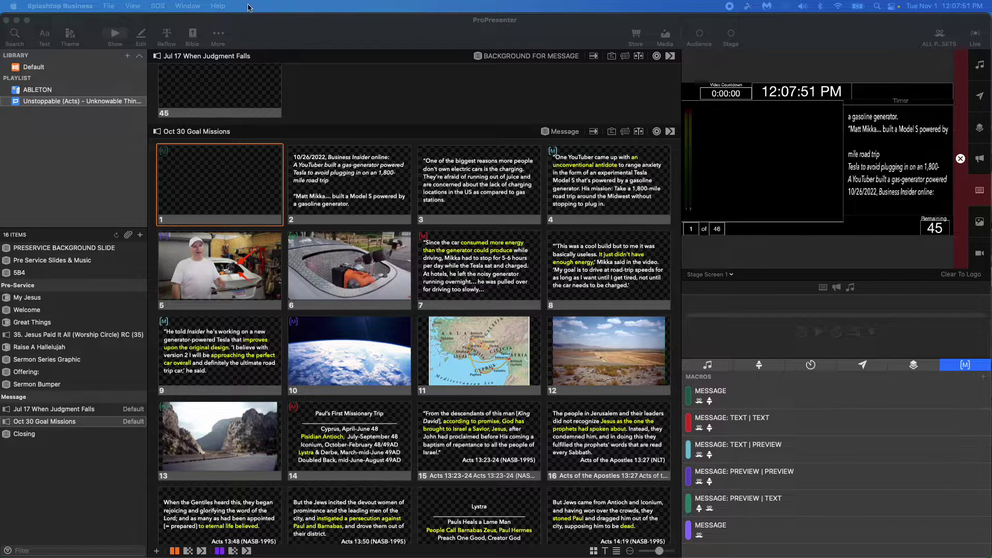
click(163, 22)
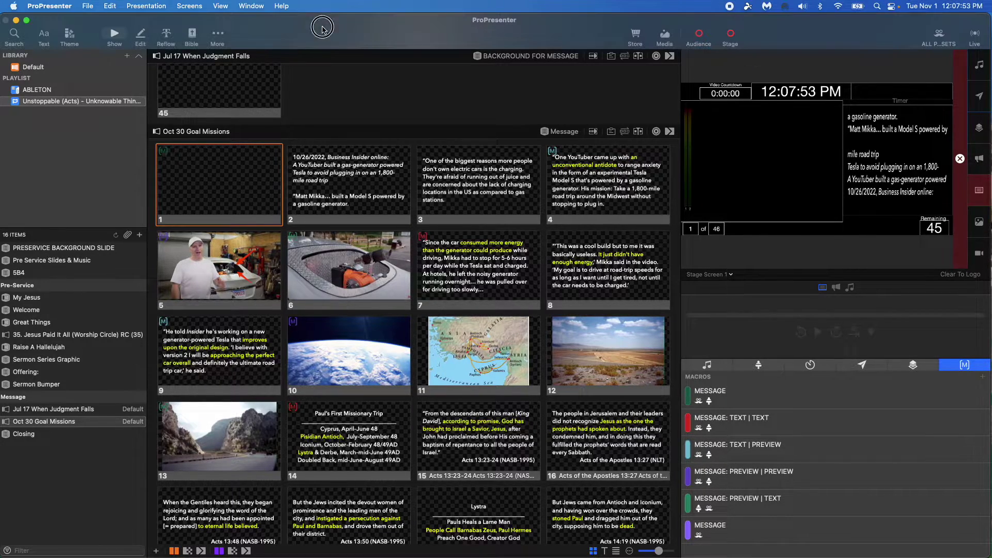
click(190, 7)
click(194, 55)
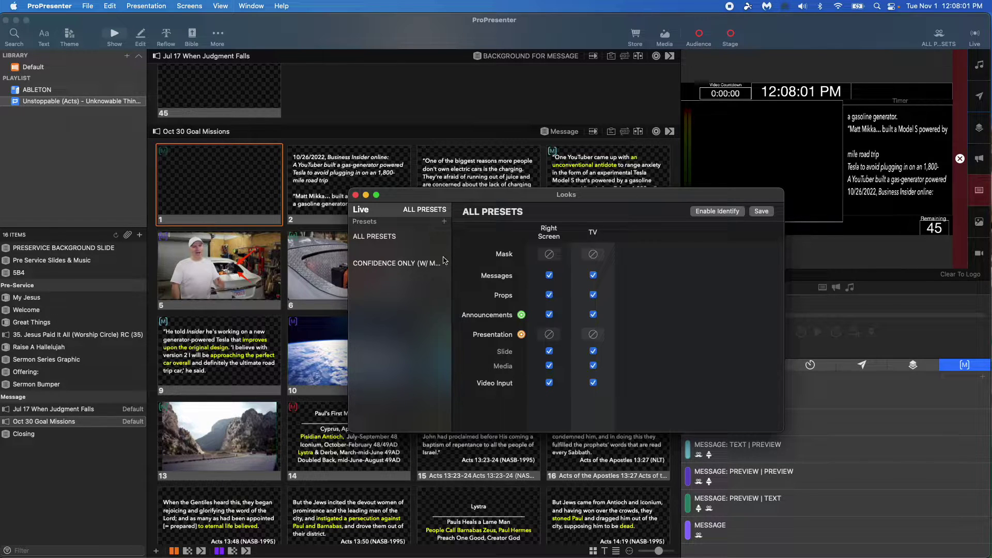
click(356, 195)
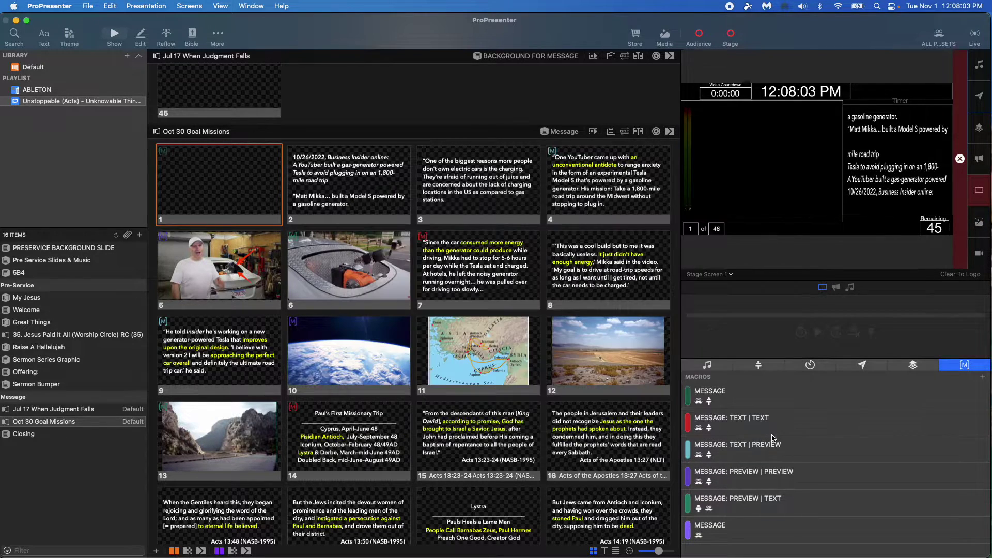
Step: Add a stage layout action to the new MESSAGE macro and browse its Stage Screen 1 layouts
right_click(766, 530)
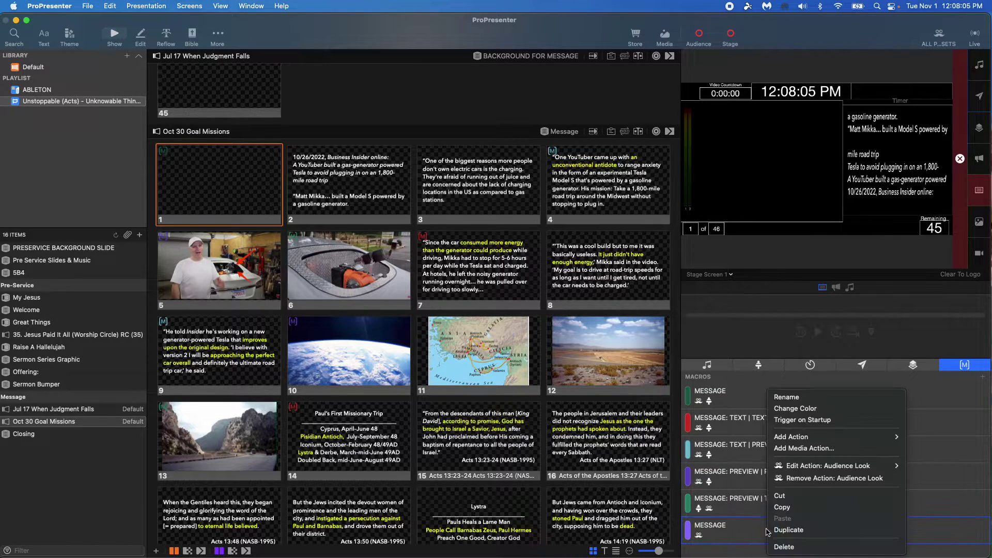
mouse_move(806, 437)
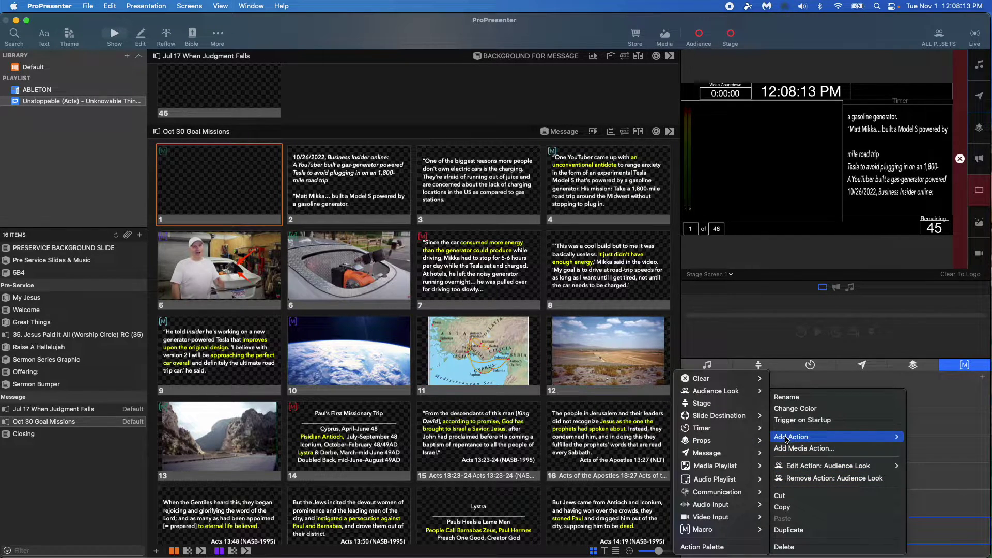
click(703, 405)
click(638, 539)
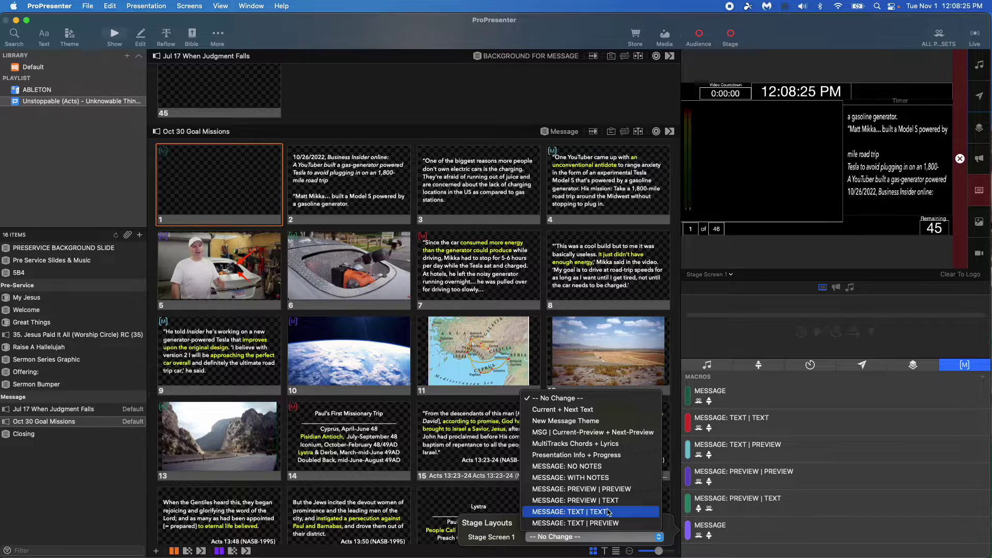
click(783, 531)
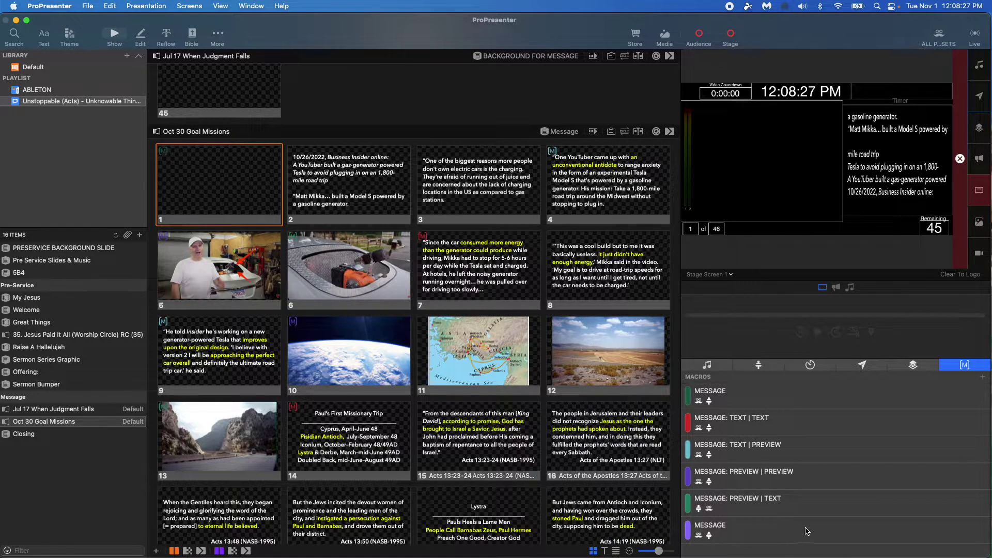
scroll(853, 531, right, 3)
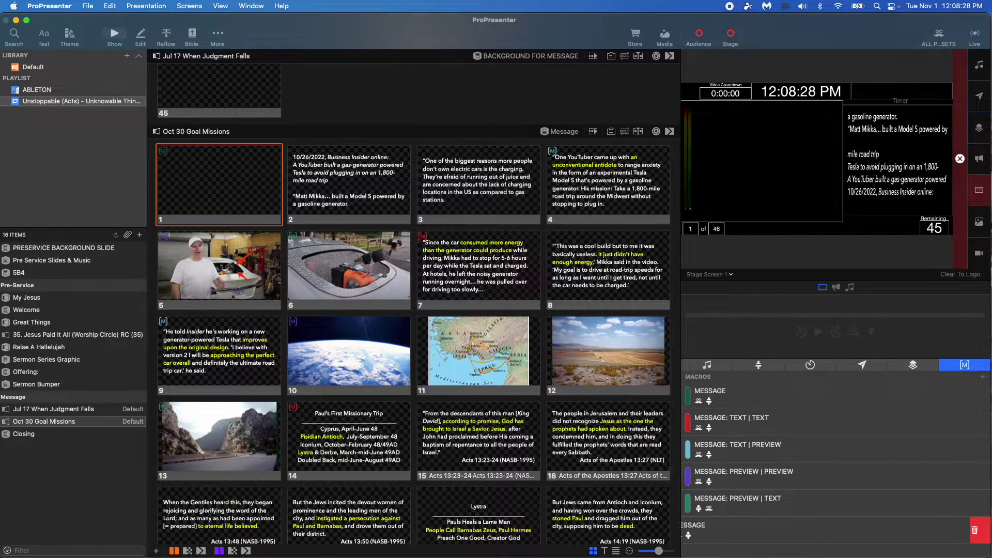
Step: Delete the extra MESSAGE macro and preview slides 2 and 1 on the stage display
click(974, 532)
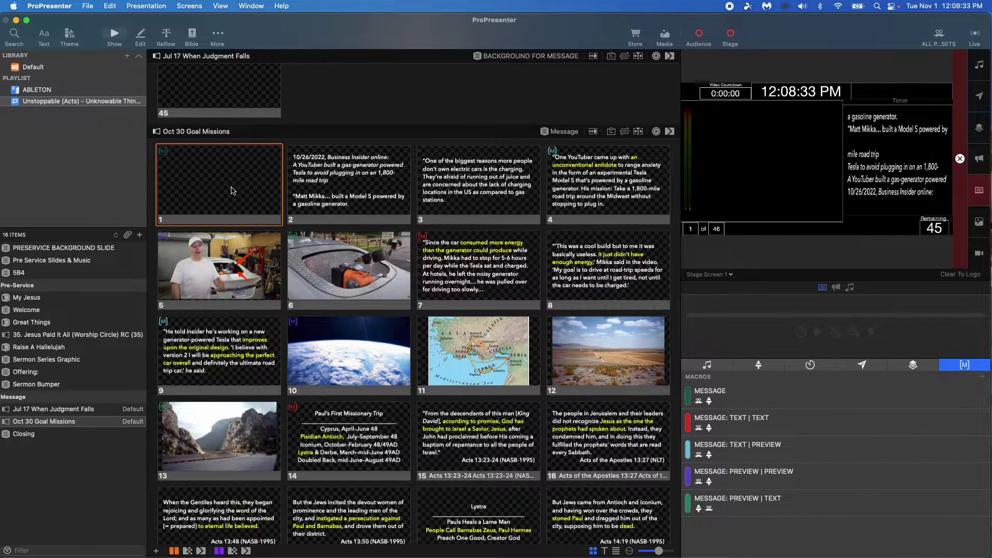
click(320, 190)
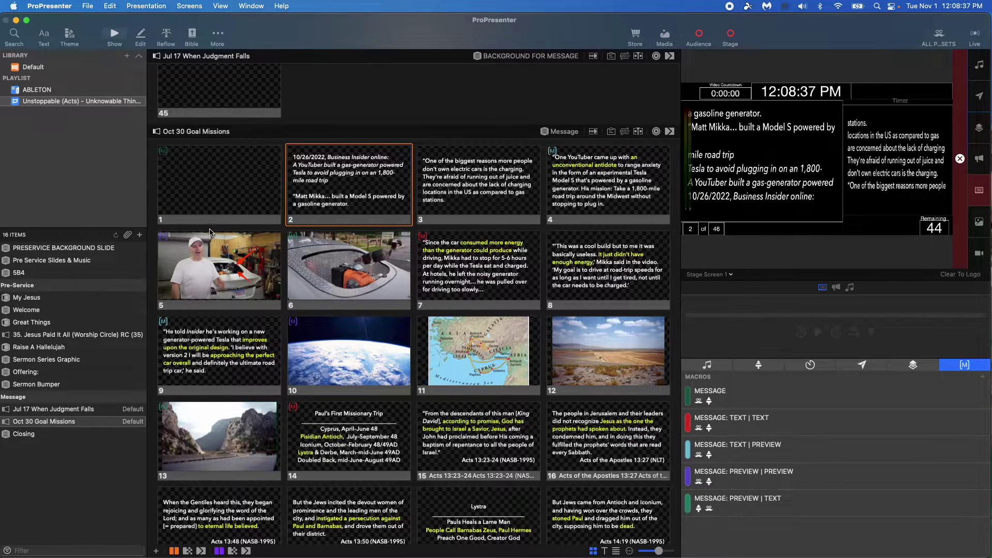
click(201, 201)
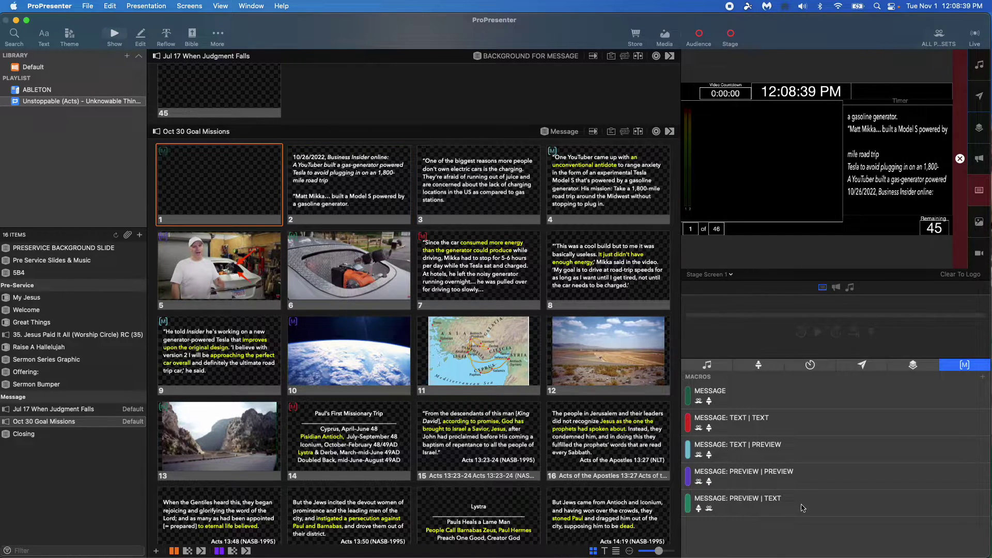
click(749, 397)
Step: Replace slide 1's MESSAGE macro with the MESSAGE: TEXT | TEXT macro
right_click(225, 185)
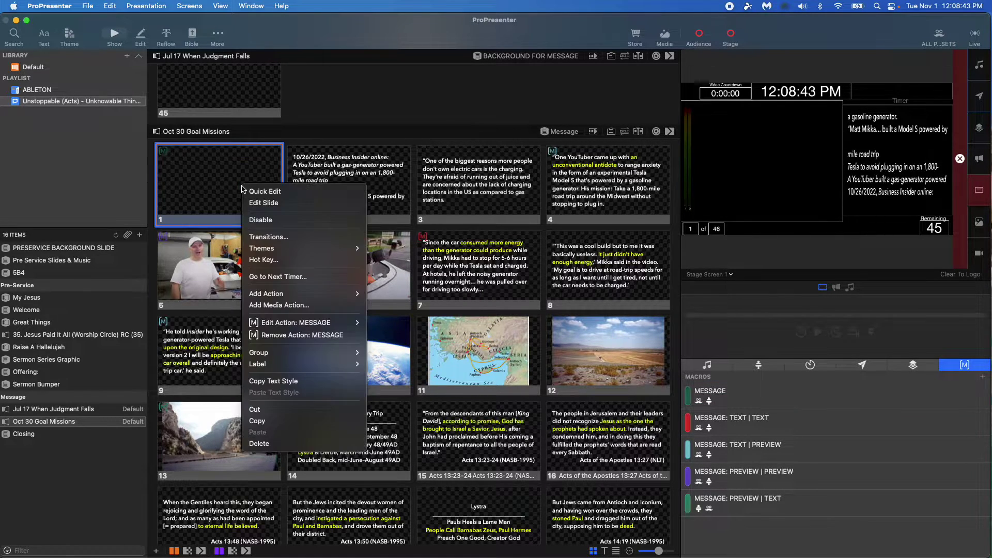
click(225, 186)
right_click(227, 183)
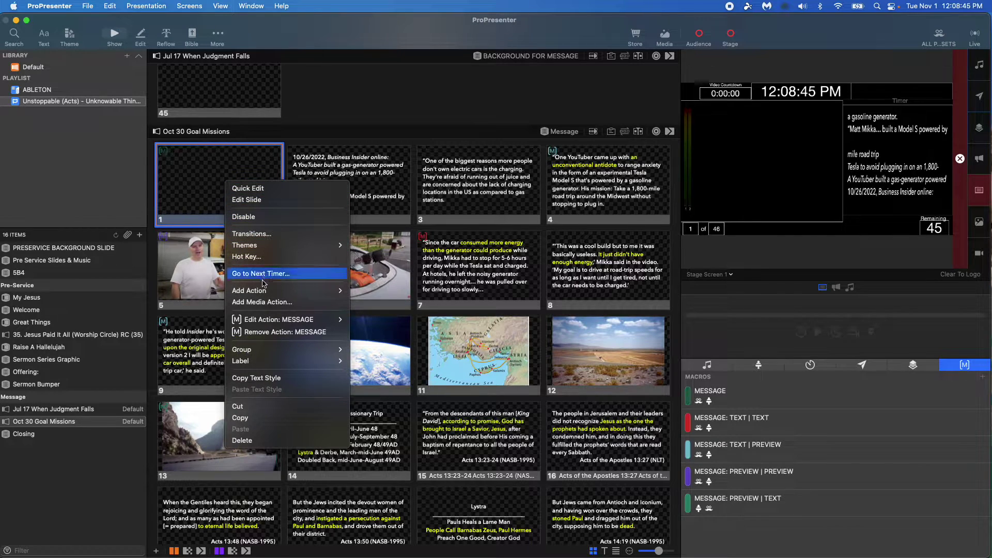
click(276, 332)
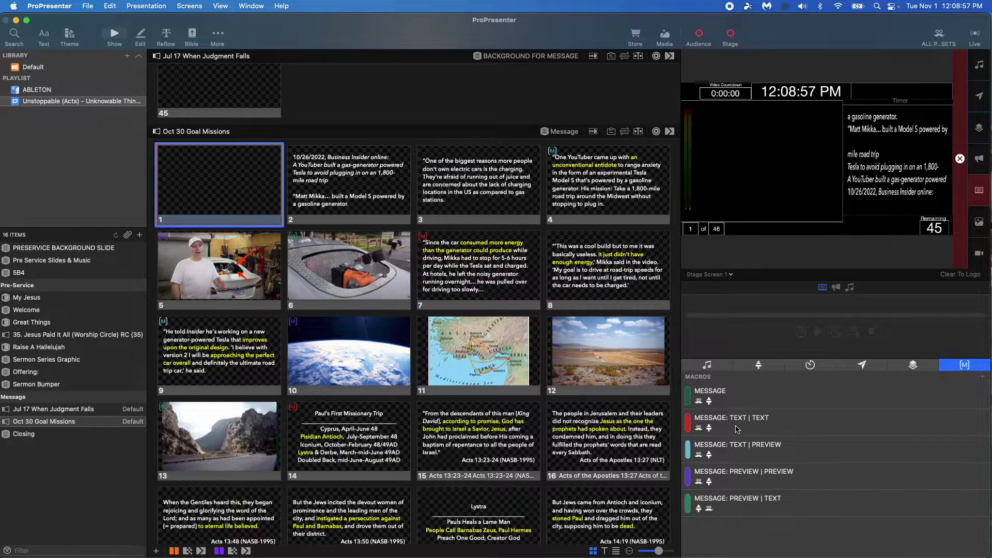
drag(736, 430, 237, 202)
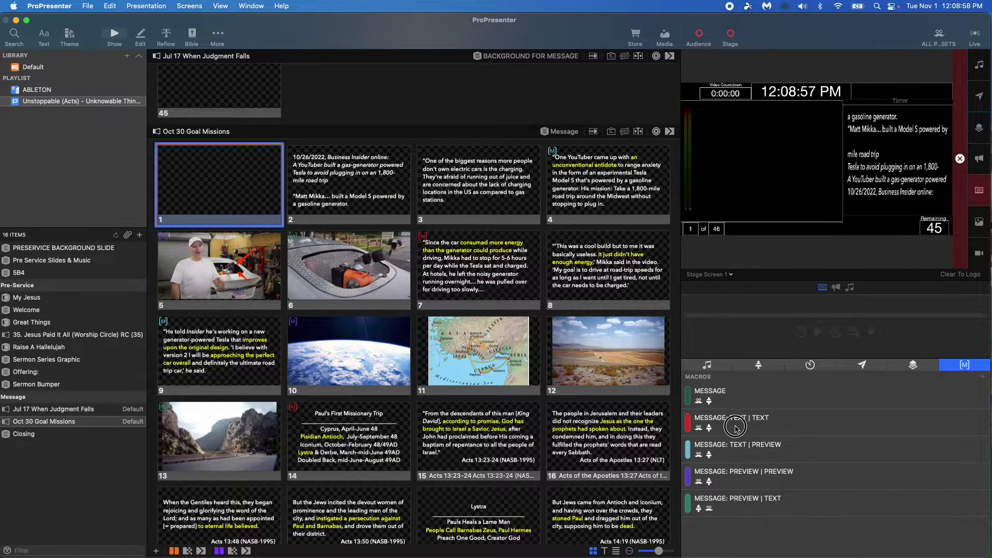
Step: Trigger slides 1 through 7, including video slide 5, while watching the Stage Screen preview
click(237, 201)
click(319, 202)
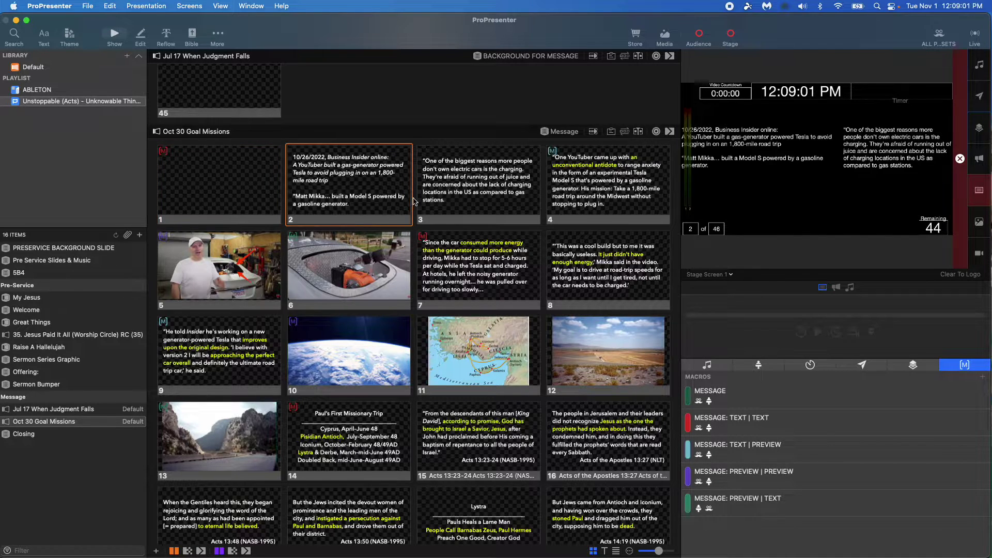
click(446, 199)
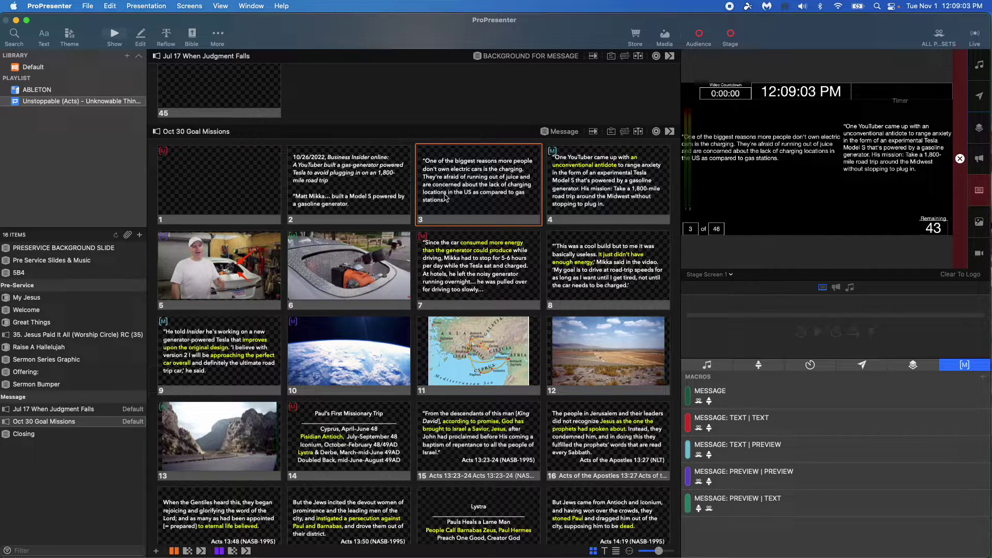
click(570, 195)
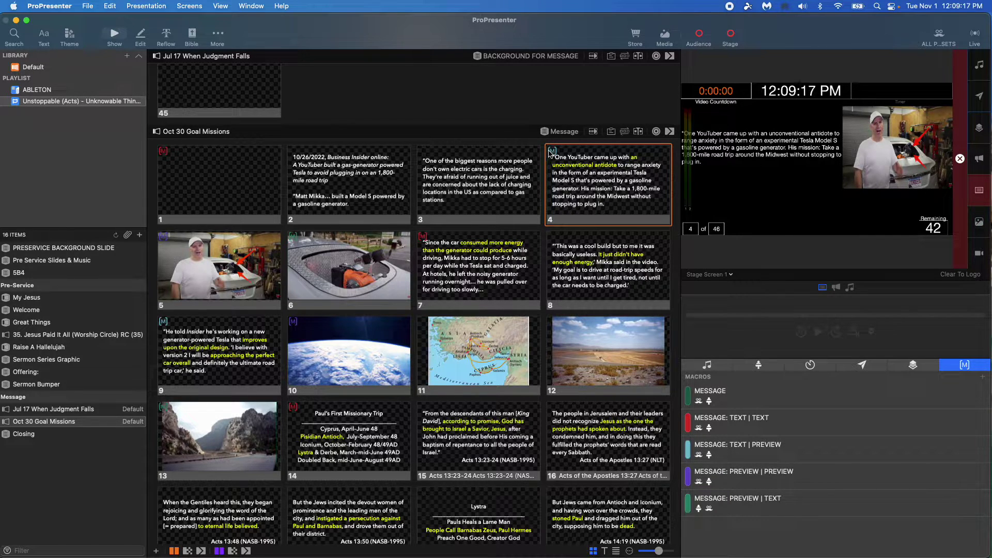
click(200, 272)
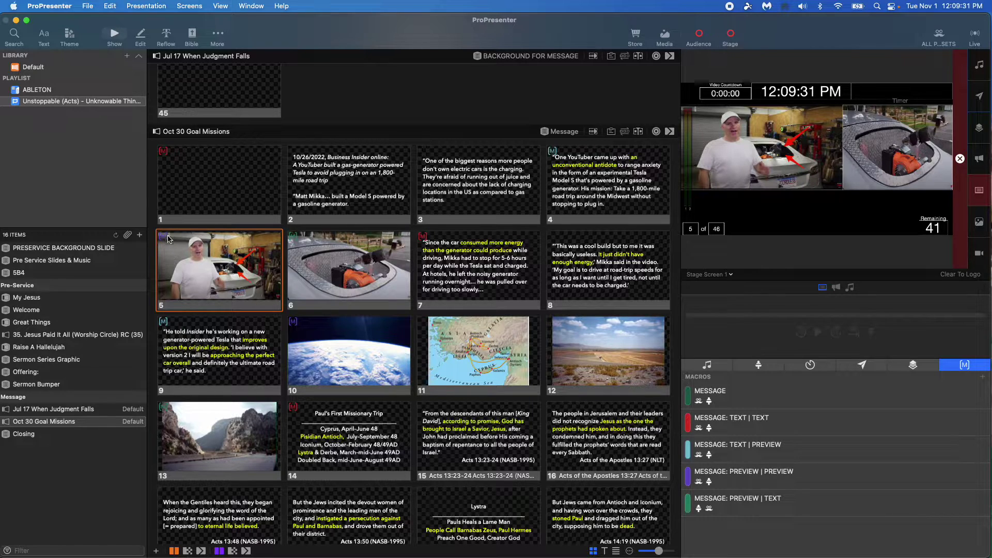
click(357, 278)
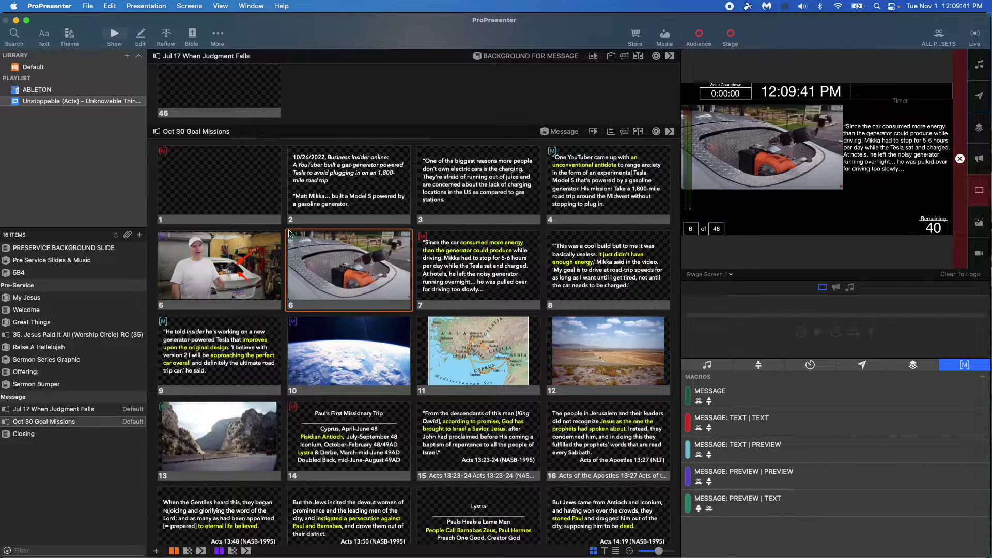
click(474, 262)
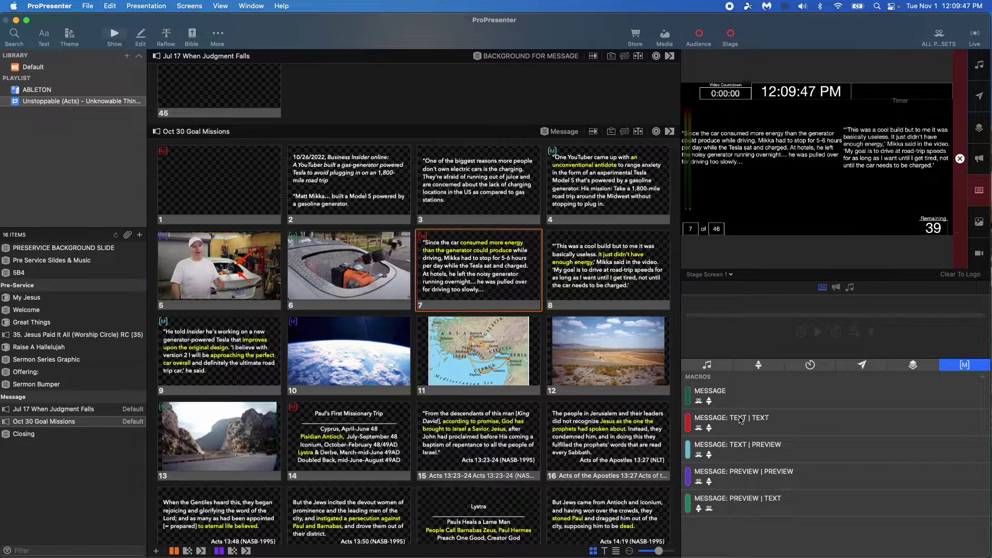
scroll(276, 320, down, 2)
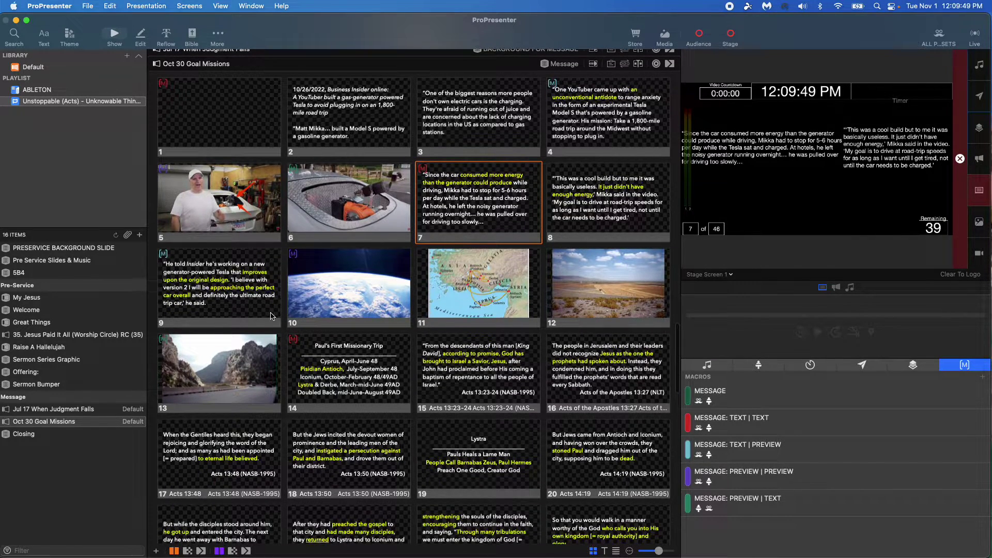
scroll(271, 315, down, 4)
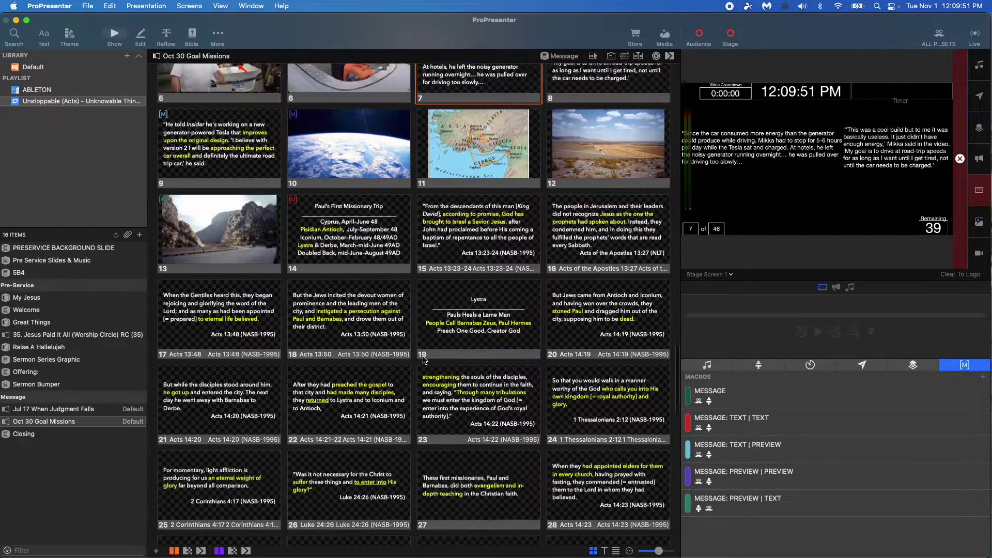
scroll(424, 359, down, 5)
scroll(422, 372, down, 10)
scroll(420, 385, down, 5)
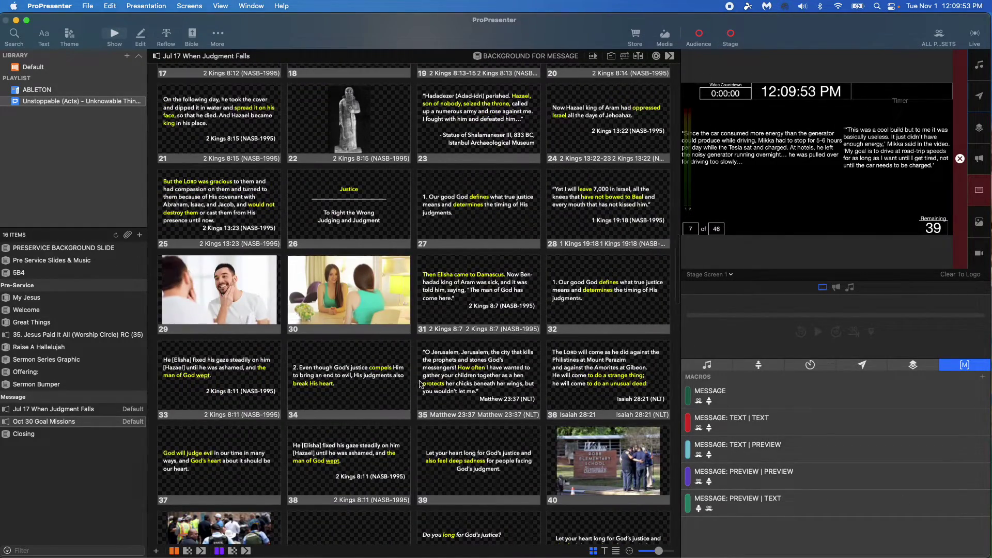
scroll(419, 384, down, 4)
scroll(419, 385, down, 4)
scroll(420, 385, down, 4)
scroll(421, 385, down, 3)
scroll(420, 385, down, 2)
scroll(420, 385, down, 3)
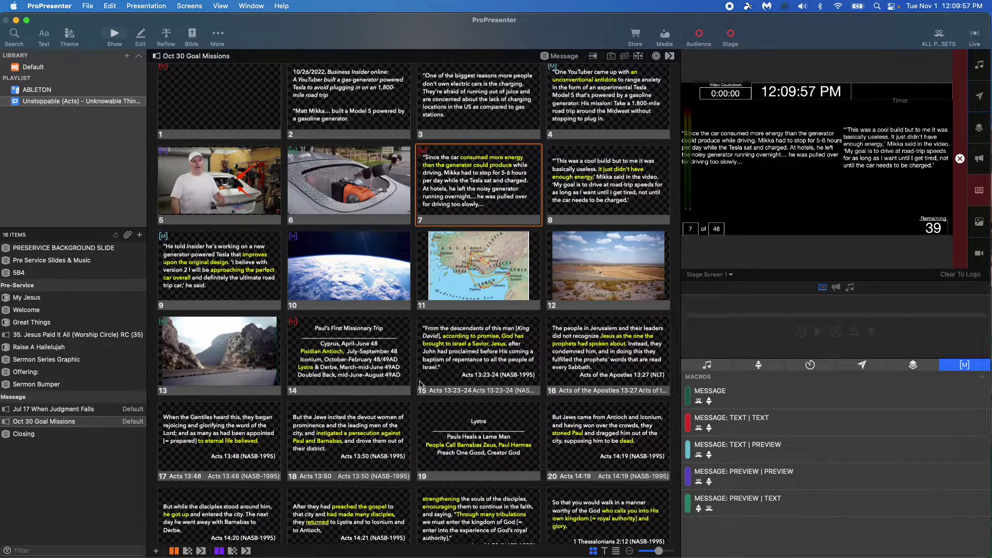
scroll(420, 384, up, 5)
scroll(419, 384, up, 3)
scroll(419, 384, up, 3)
scroll(420, 384, up, 2)
scroll(420, 385, up, 3)
scroll(420, 385, up, 3)
scroll(419, 385, up, 3)
scroll(310, 349, up, 2)
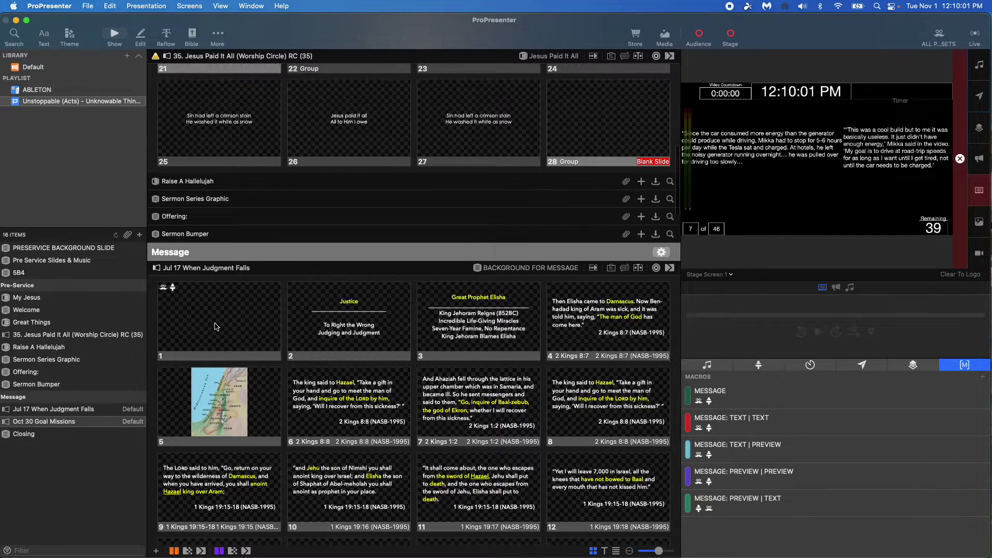
Step: Remove the stage layout action from slide 1 and show slide 1 on stage
right_click(216, 326)
mouse_move(249, 439)
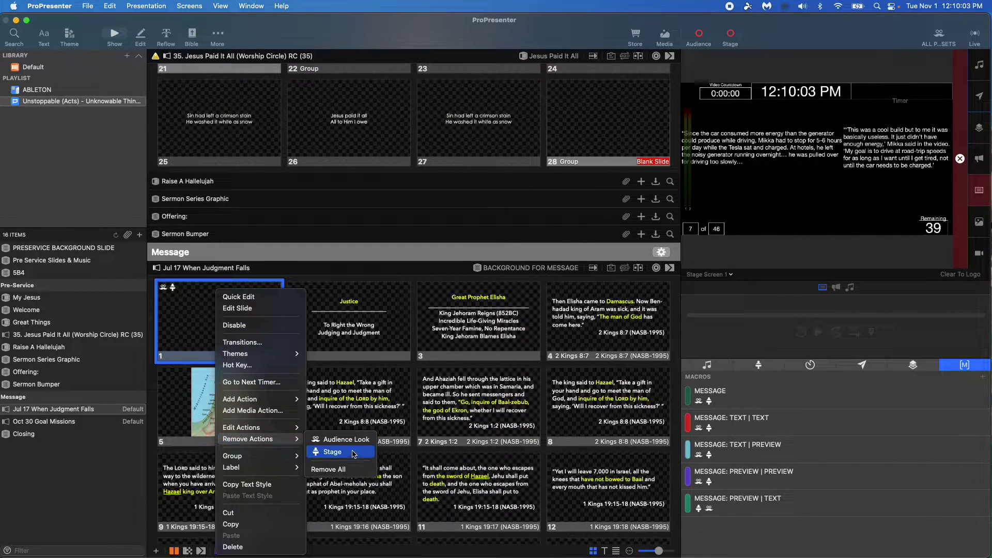
click(328, 468)
scroll(231, 240, down, 3)
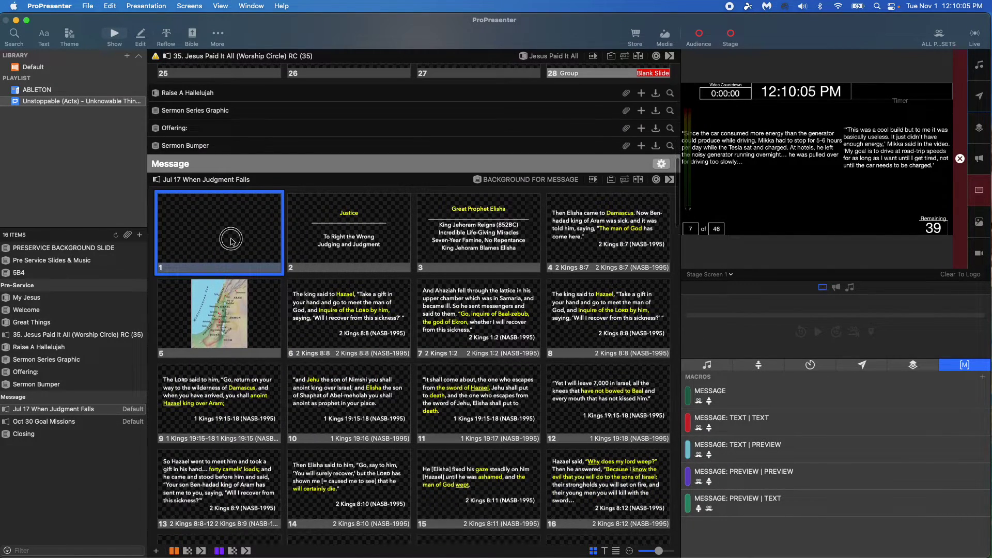
click(231, 240)
Step: Step the stage preview through slides 2–4, then return to slide 1
click(339, 234)
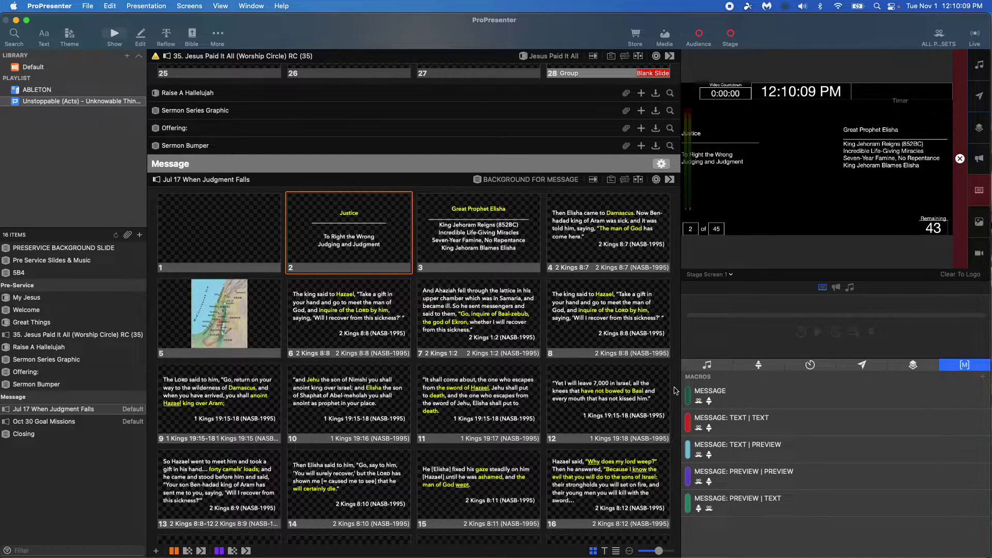
click(213, 227)
click(337, 235)
click(495, 236)
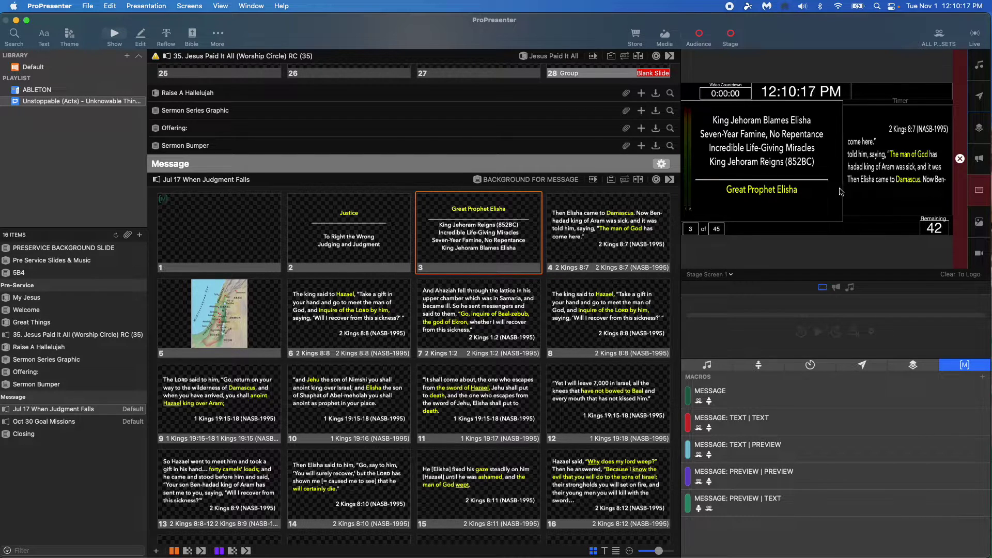
click(593, 238)
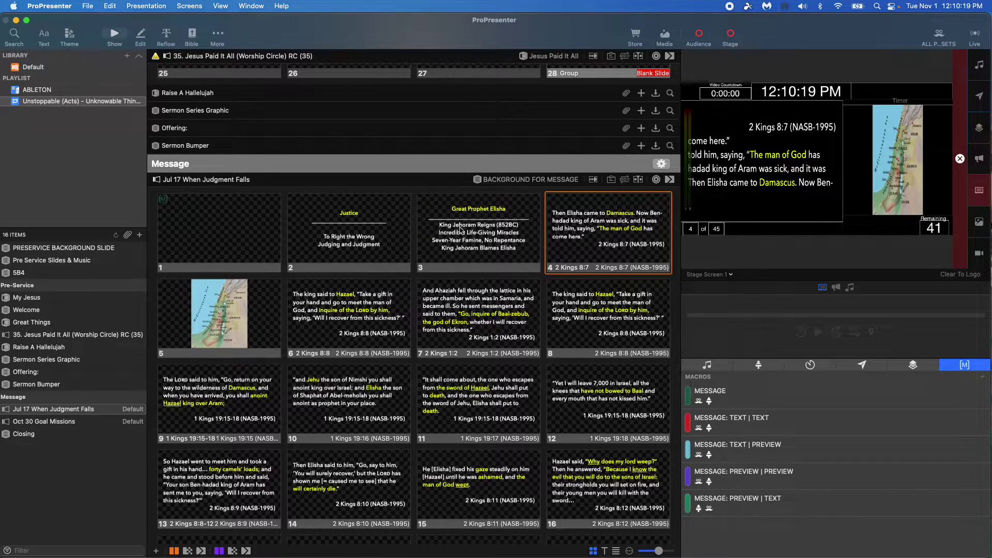
click(198, 235)
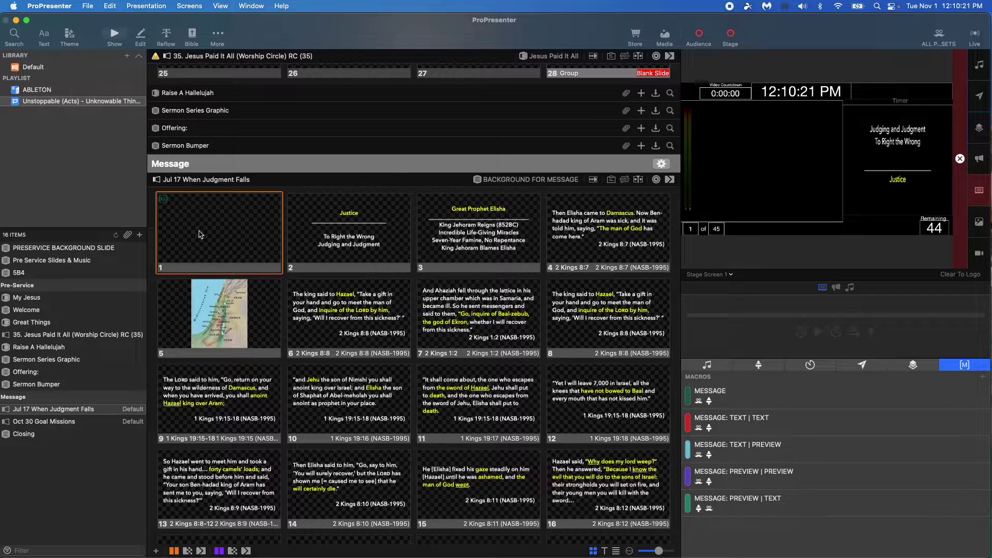
Step: Remove slide 1's MESSAGE macro, which accidentally inserts a blank macro slide at position 2
right_click(242, 247)
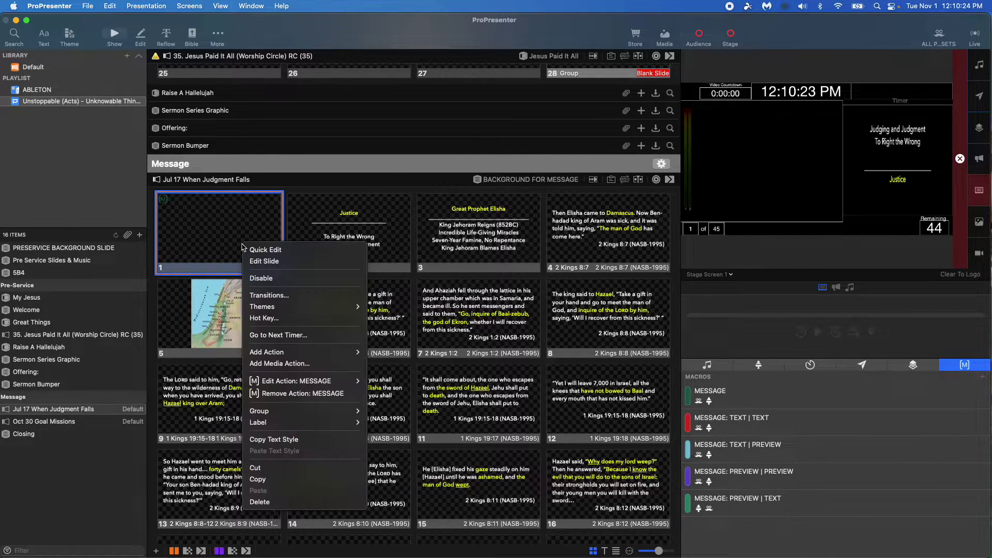
click(300, 399)
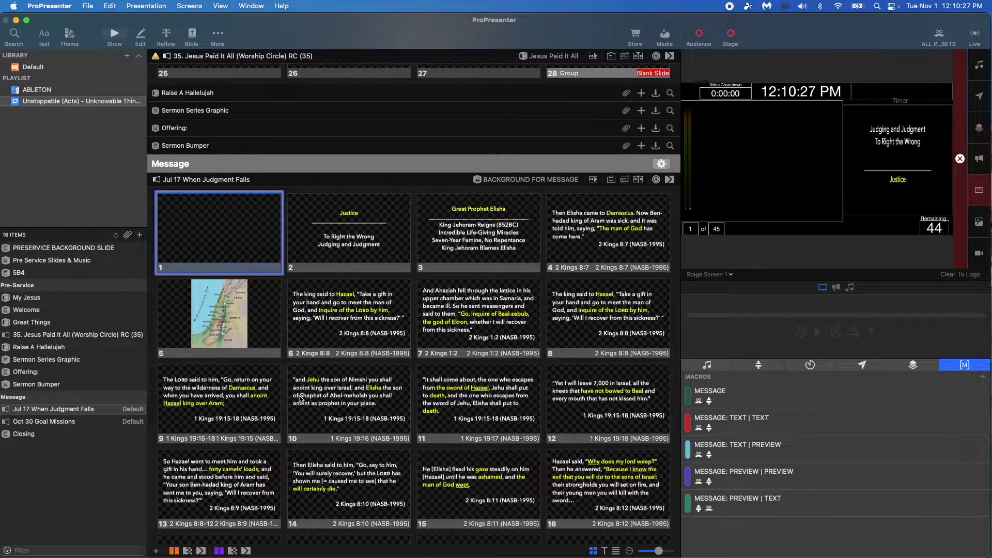
scroll(208, 235, down, 3)
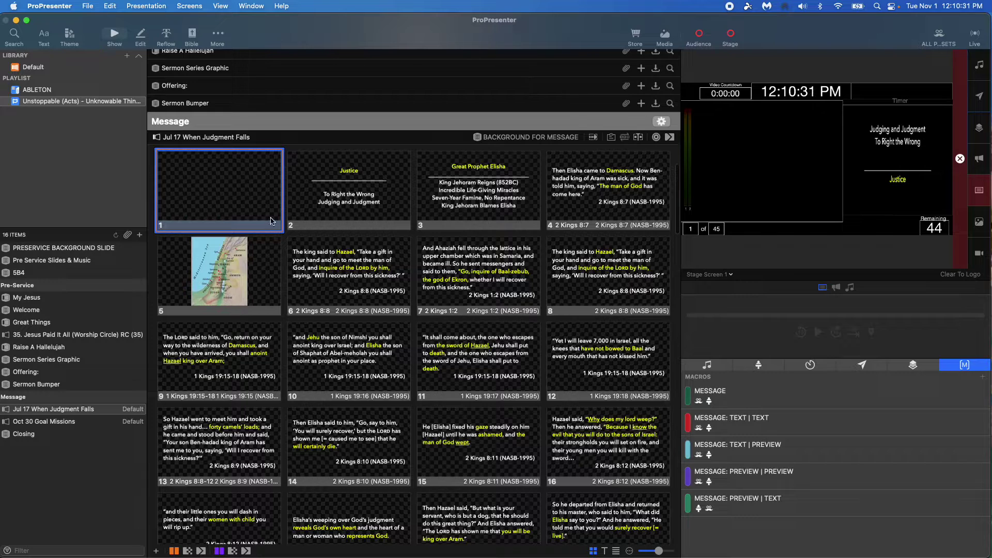
drag(757, 424, 281, 195)
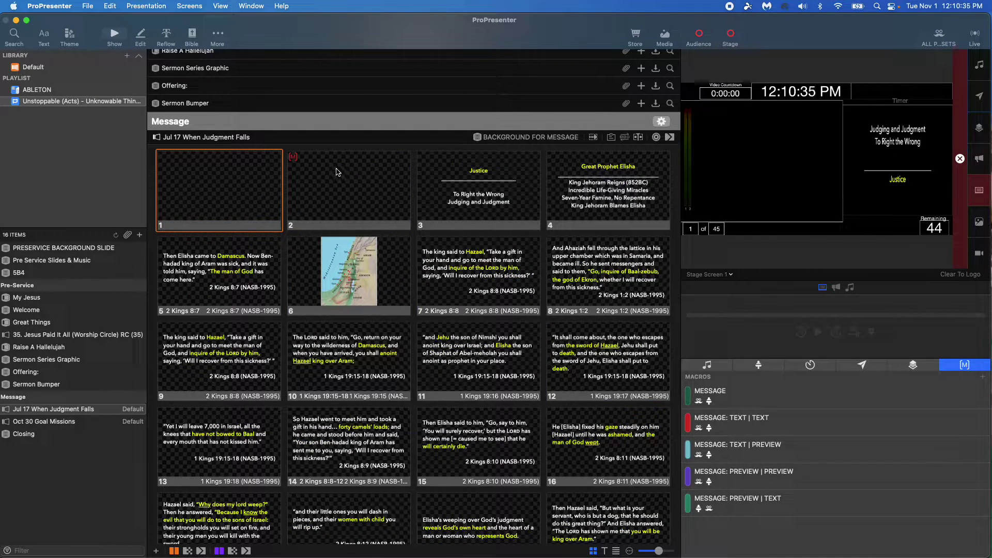
Step: Delete the blank slide 2 and tag slide 1 with MESSAGE: TEXT | TEXT
right_click(336, 171)
click(319, 170)
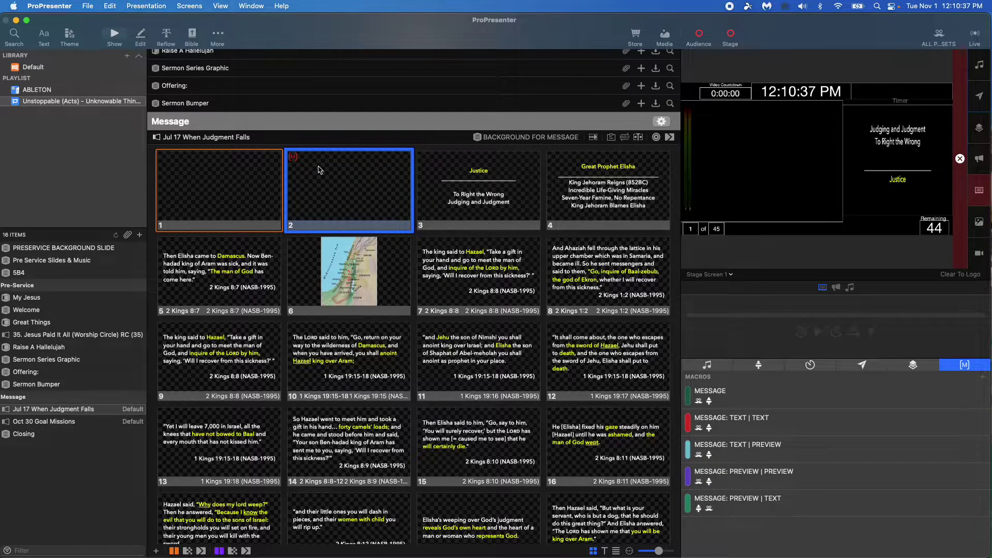
key(Delete)
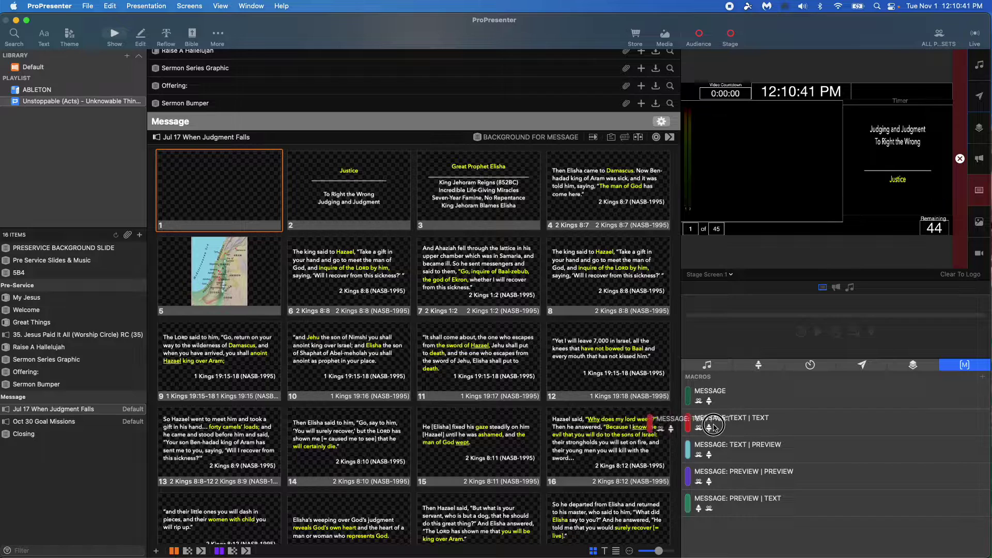
drag(745, 419, 223, 196)
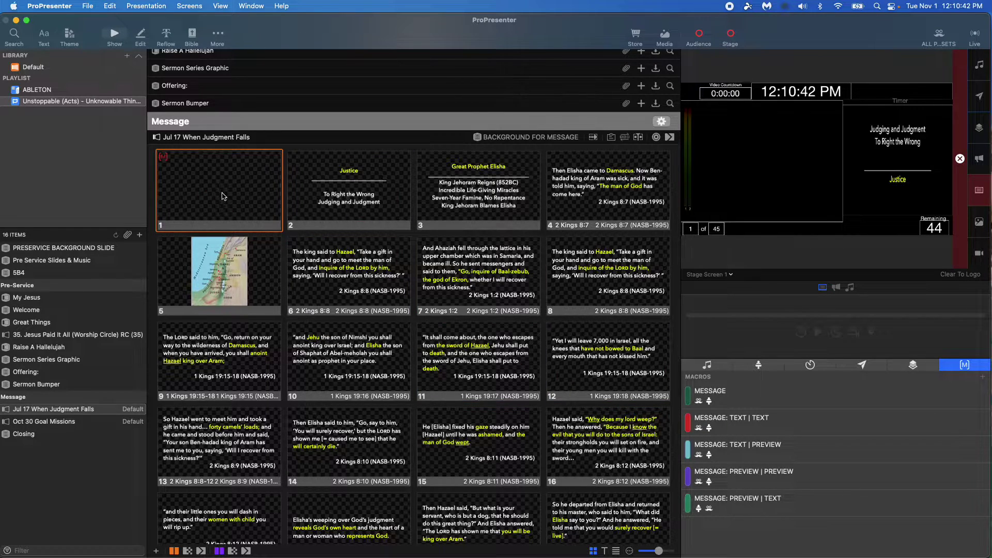
Step: Step slides 2–4 live and tag slide 4 with MESSAGE: TEXT | PREVIEW
click(291, 205)
click(476, 199)
click(607, 192)
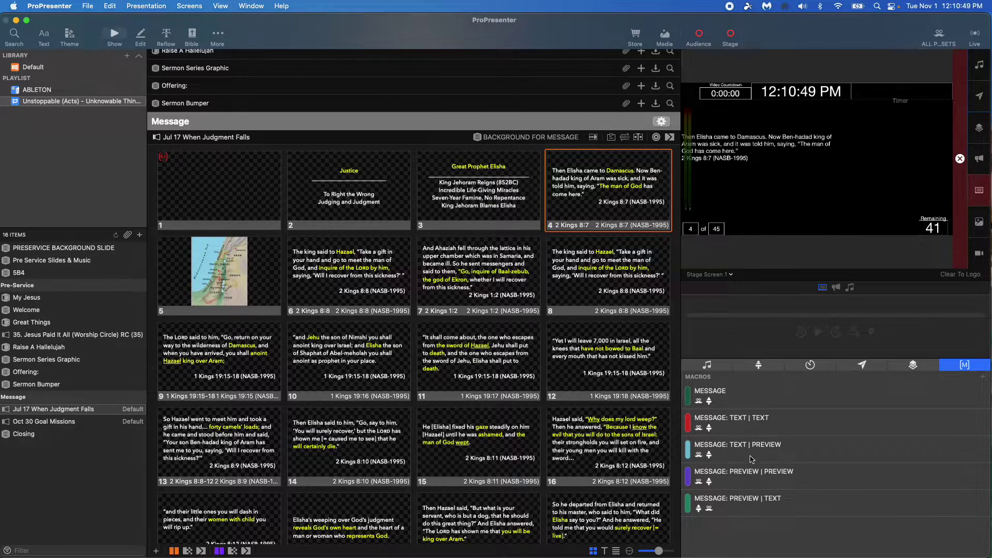
drag(751, 459, 620, 208)
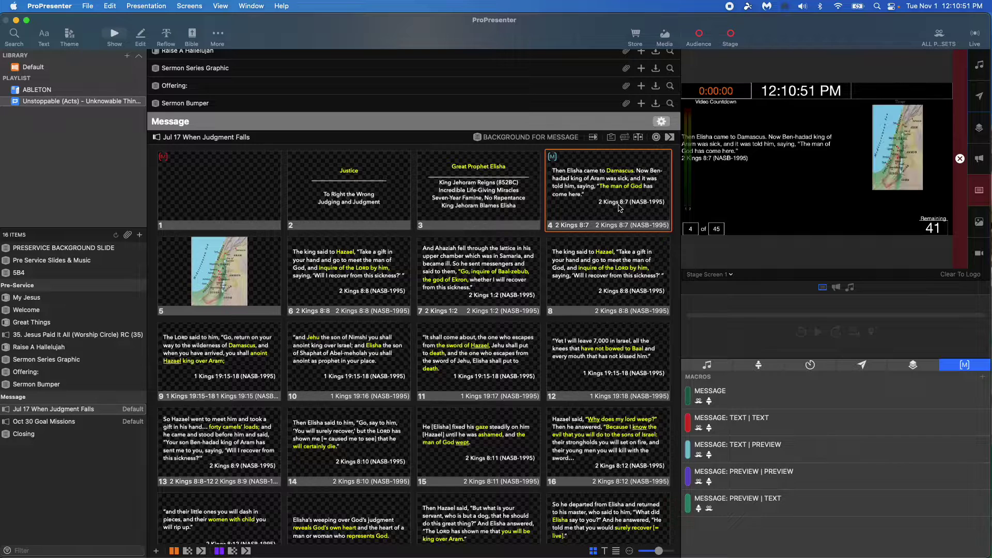
Step: Tag map slide 5 with PREVIEW | TEXT and slide 6 with TEXT | TEXT
click(223, 283)
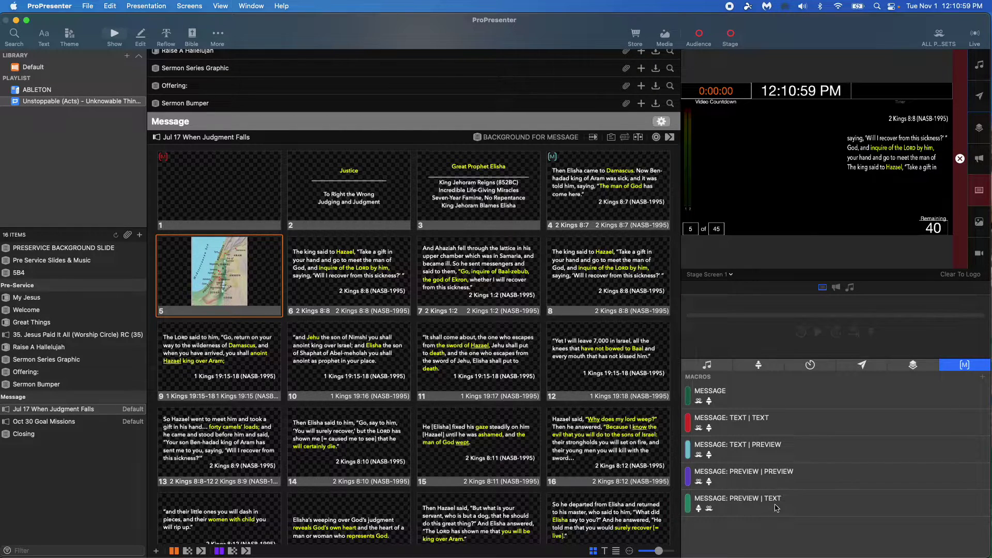
drag(773, 509, 222, 279)
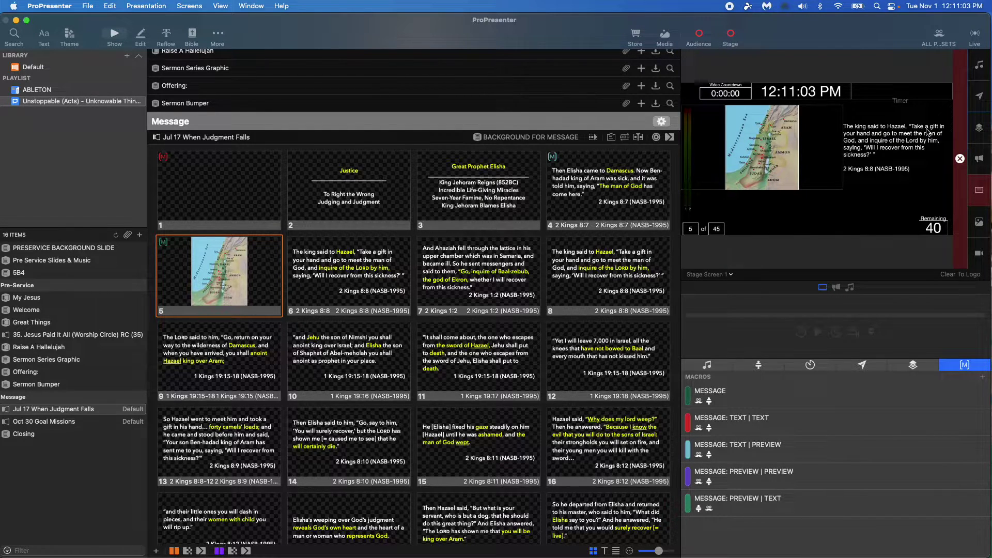
click(372, 270)
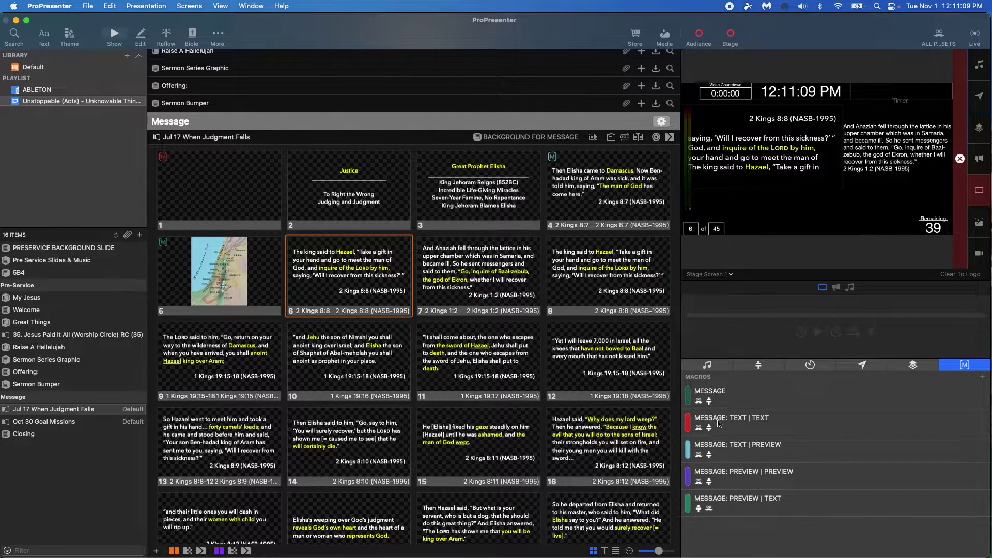
click(374, 255)
Step: Step the live output through slides 7–11
click(450, 274)
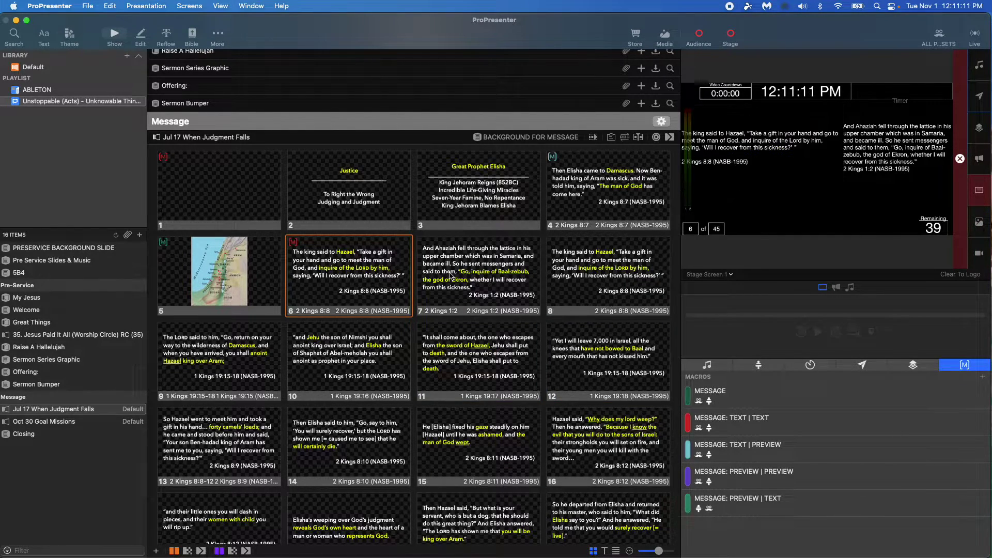
click(611, 278)
click(250, 358)
click(322, 358)
click(467, 355)
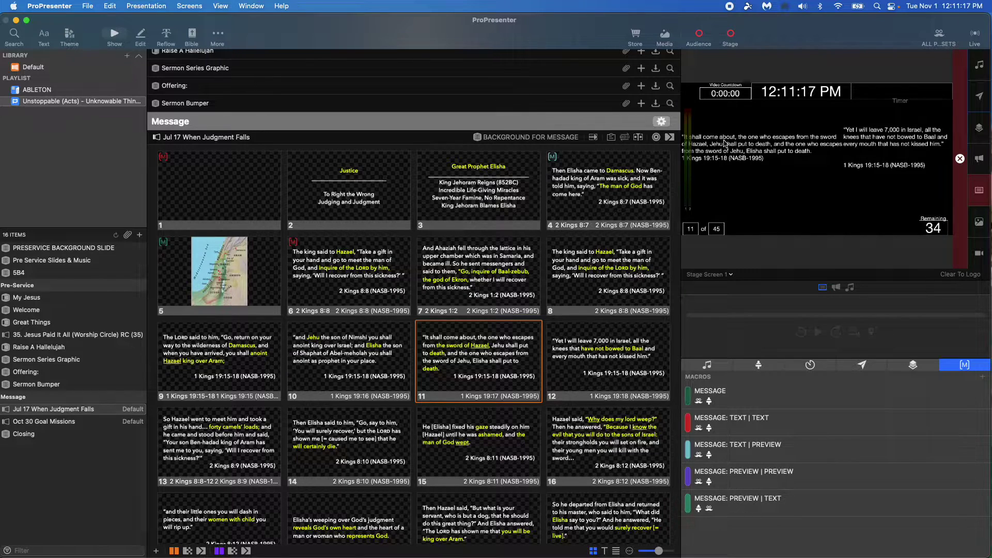
Step: Make slides 12, 21 and 22 live, tagging slide 21 with a message macro
click(602, 371)
scroll(577, 368, down, 3)
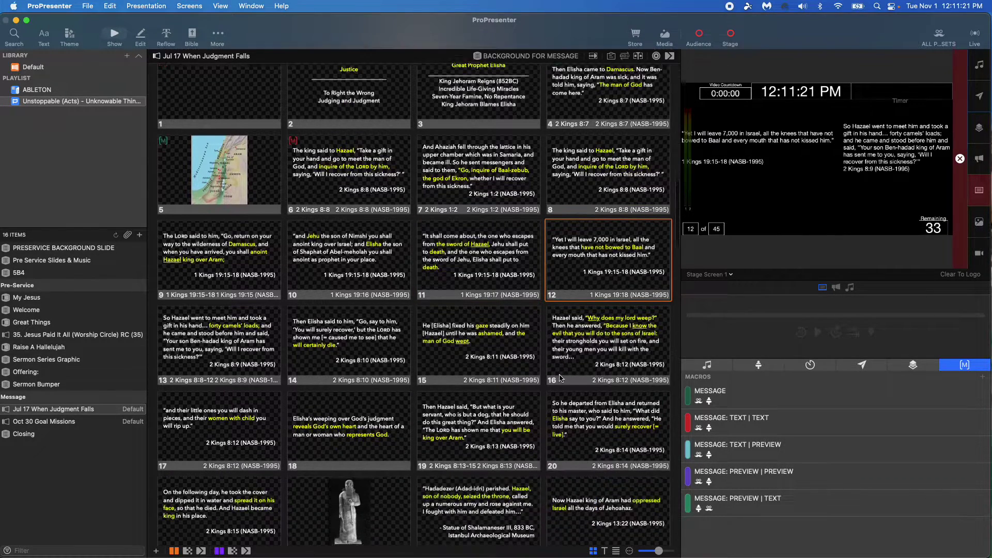
scroll(574, 367, down, 2)
scroll(572, 366, down, 2)
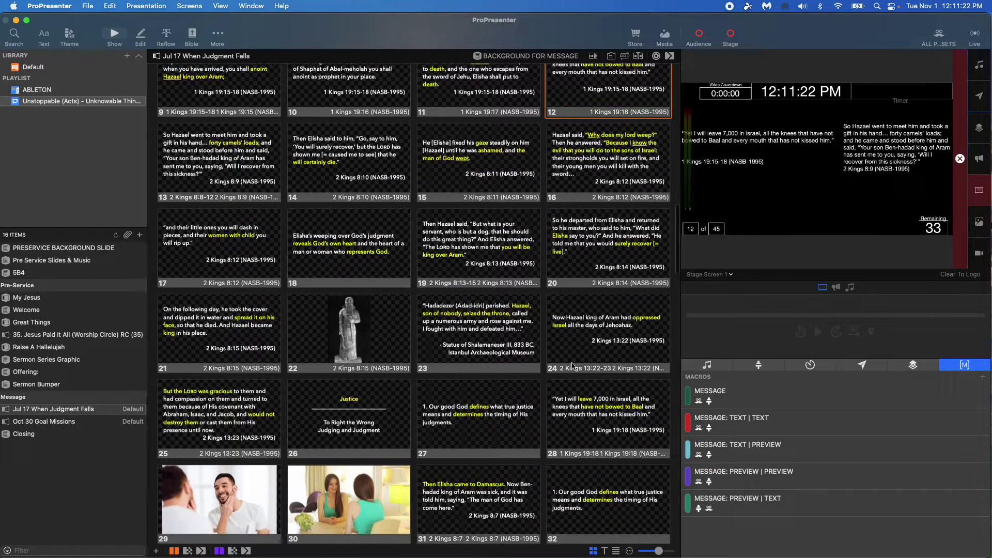
click(229, 344)
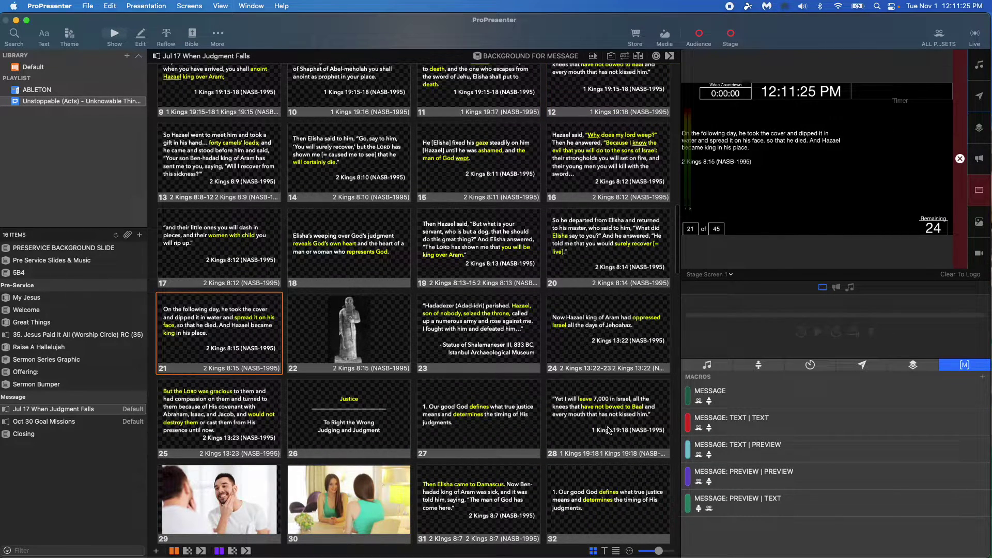
drag(758, 465, 211, 334)
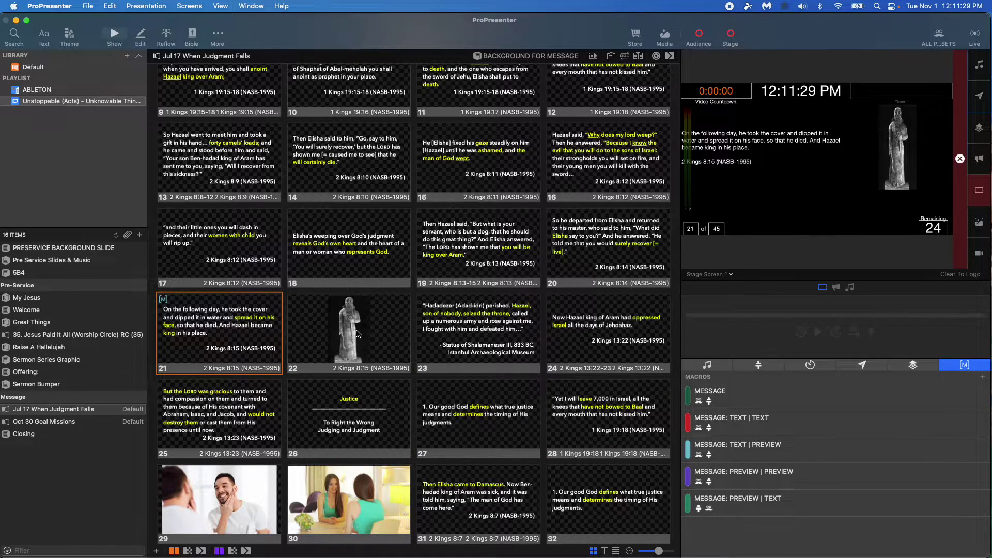
click(357, 333)
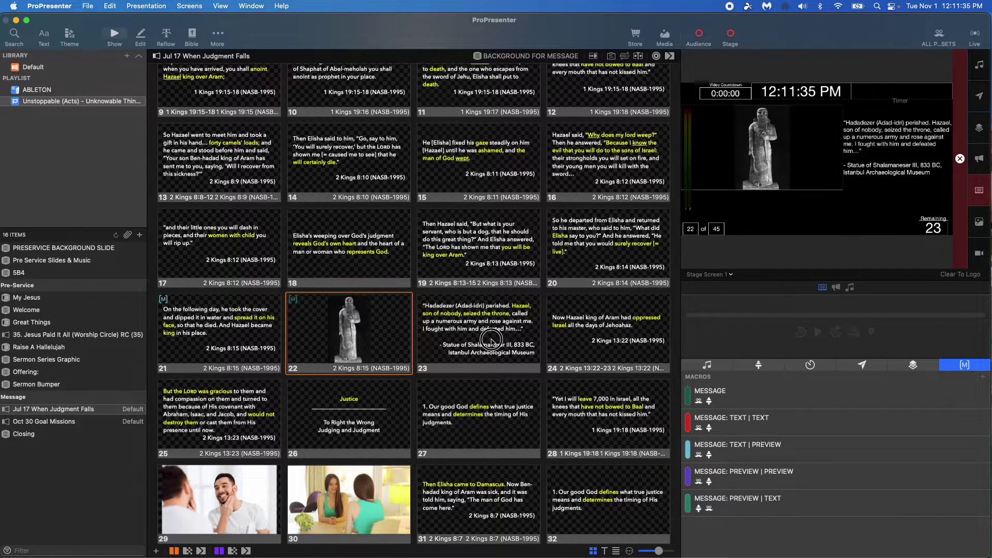
Step: Step through slides 23–28 and tag slide 28 with a message macro
click(491, 341)
click(605, 341)
click(199, 409)
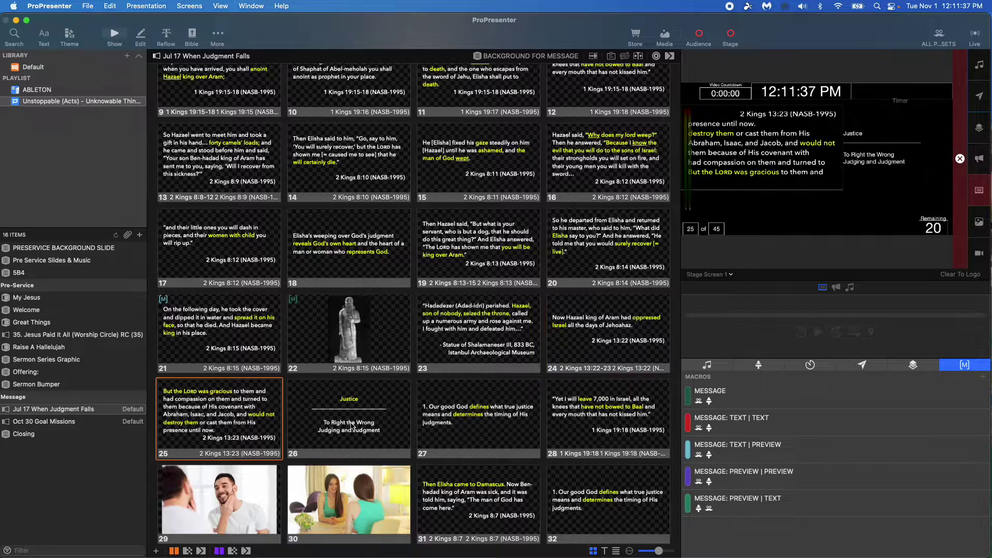
click(353, 426)
click(489, 427)
click(593, 423)
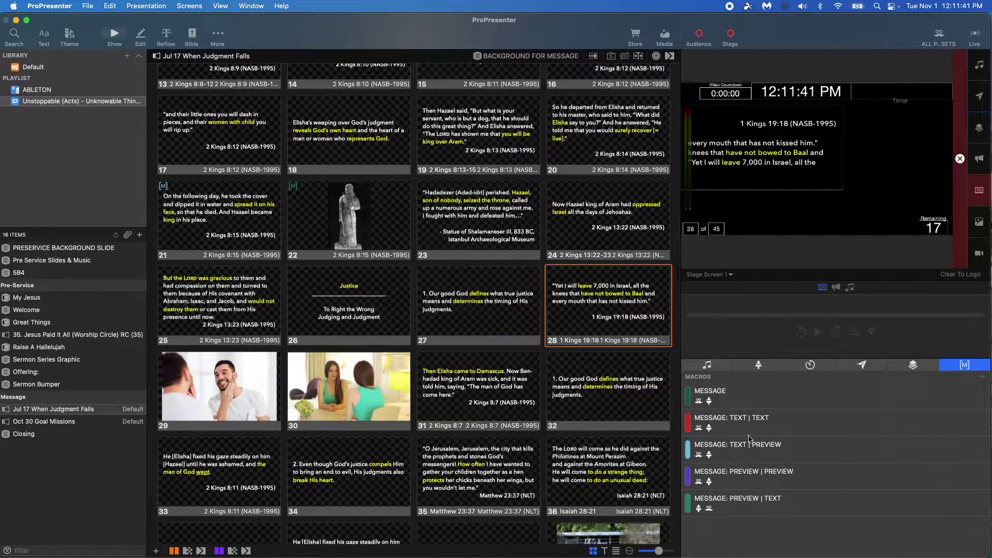
drag(749, 441, 605, 306)
Step: Tag slides 29 and 30 with message macros and step through to slide 32
click(230, 400)
click(548, 329)
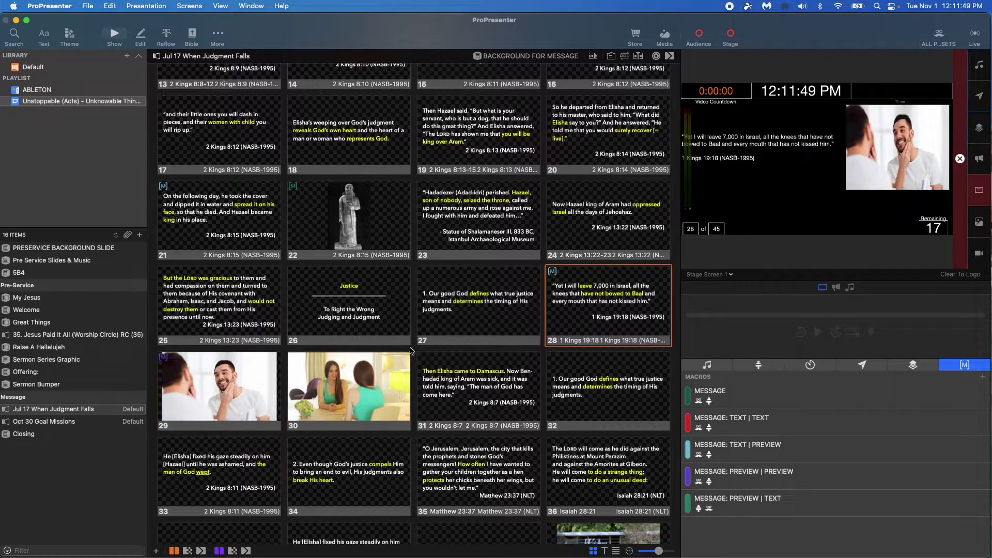
click(243, 380)
click(358, 391)
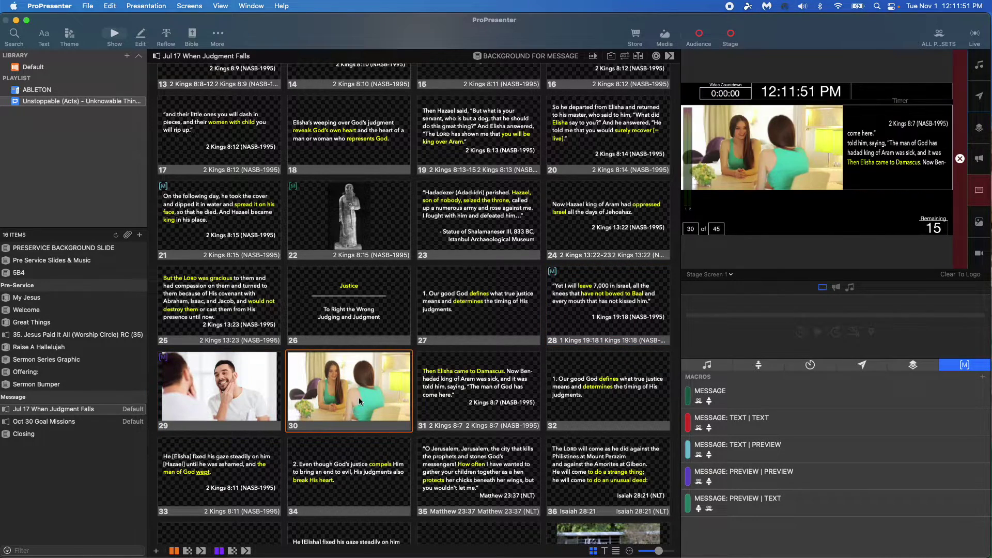
click(371, 394)
click(478, 400)
key(Right)
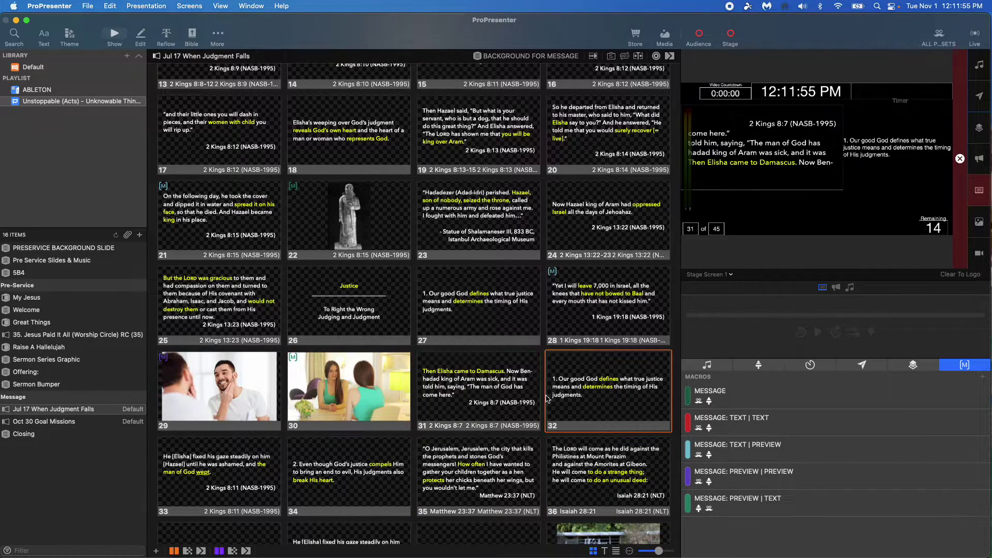
scroll(540, 399, down, 5)
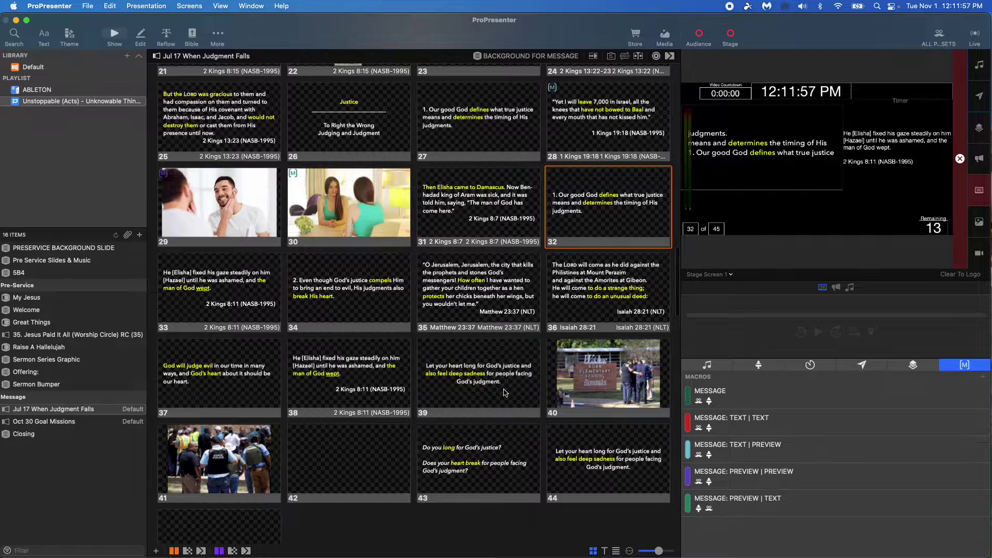
Step: Tag school photo slide 40 with a macro and slide 41 with the preview-and-text macro
click(503, 393)
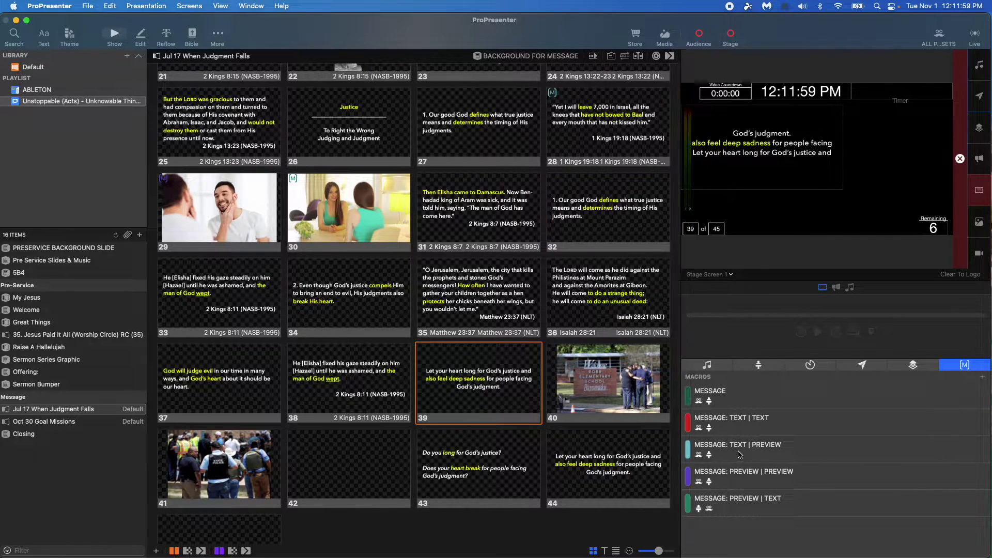
drag(738, 454, 496, 380)
scroll(600, 391, down, 3)
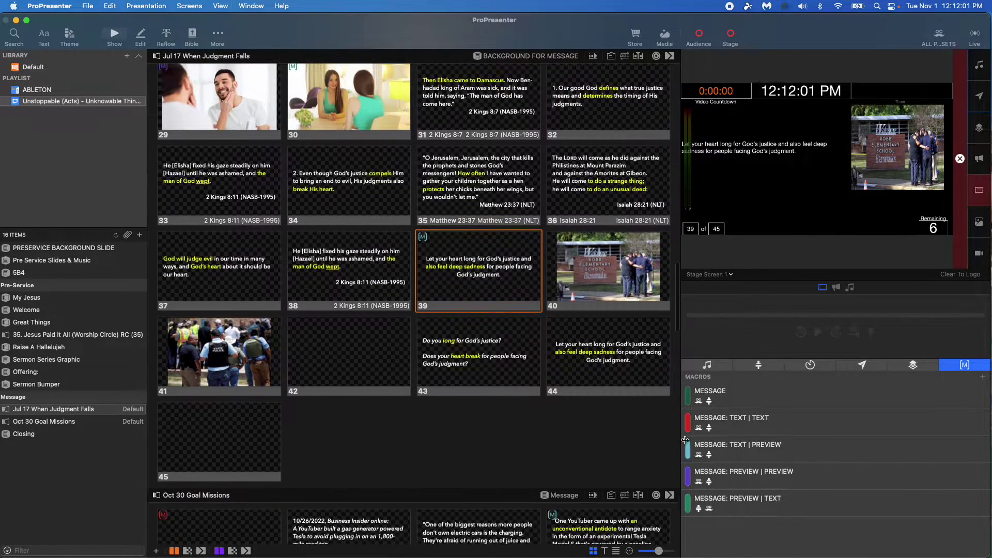
drag(689, 444, 626, 261)
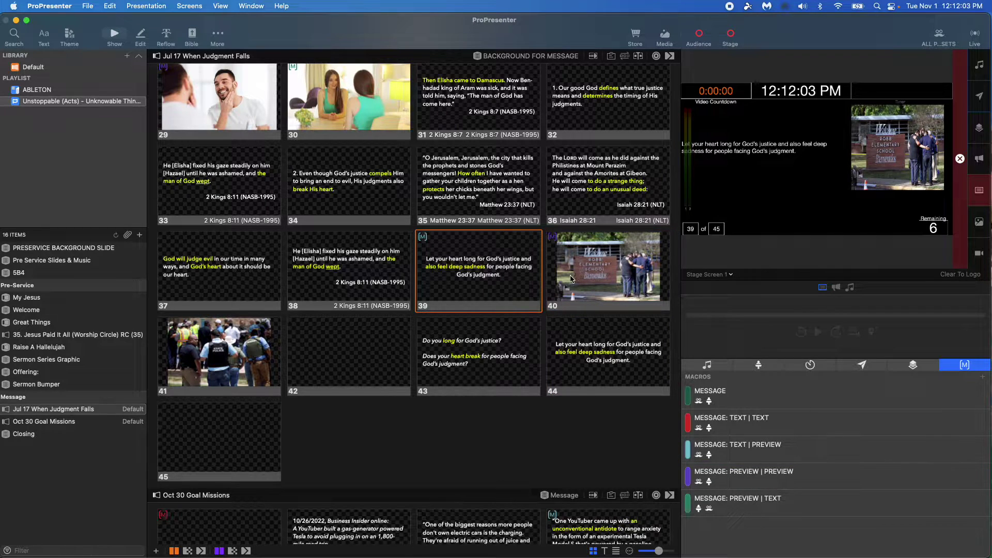
click(554, 283)
click(214, 358)
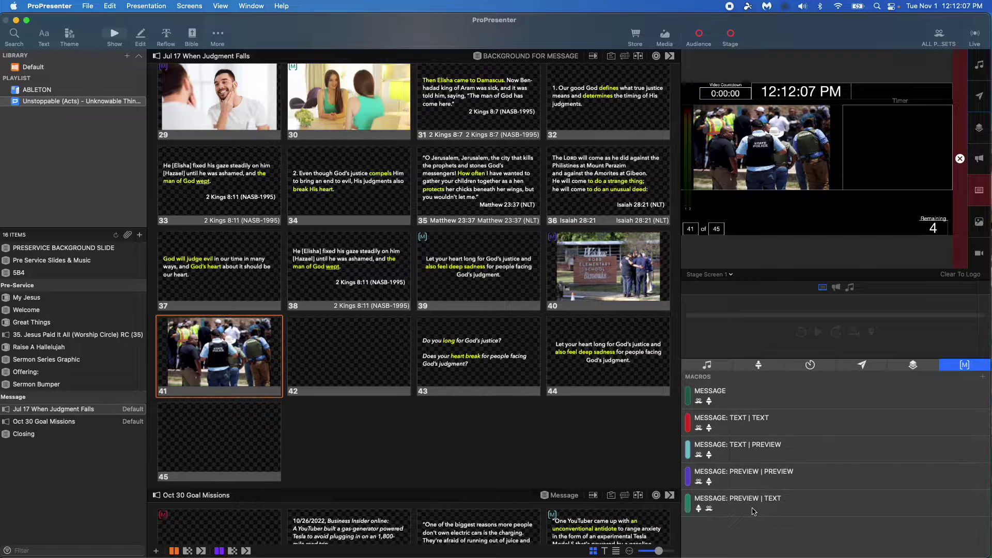
drag(741, 508, 384, 441)
Step: Tag blank slide 42 with a message macro, correcting an accidentally inserted slide
click(344, 362)
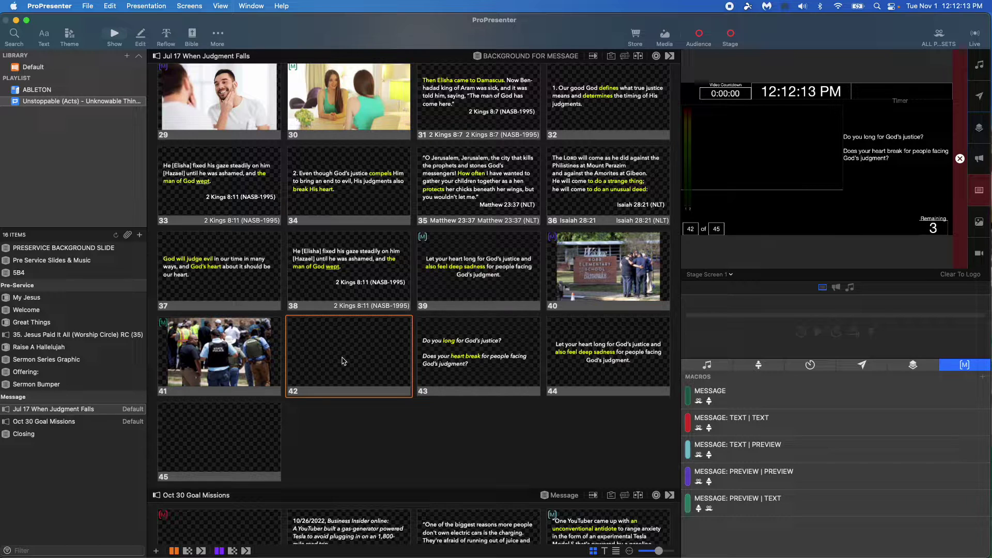
click(755, 423)
drag(755, 424, 422, 365)
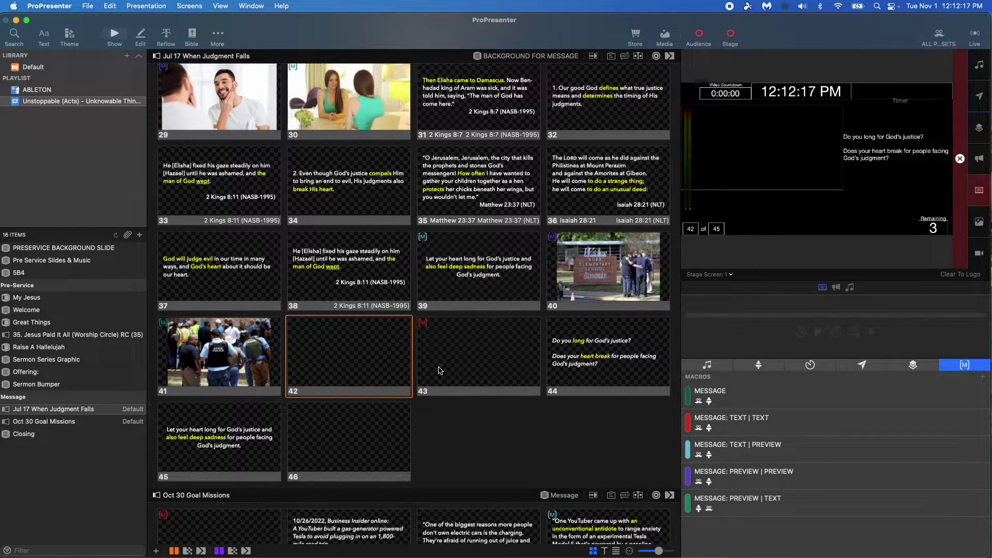
drag(438, 371, 370, 356)
Step: Step the live output through slides 43–45 to the final slide
click(341, 363)
click(497, 360)
click(592, 358)
click(236, 438)
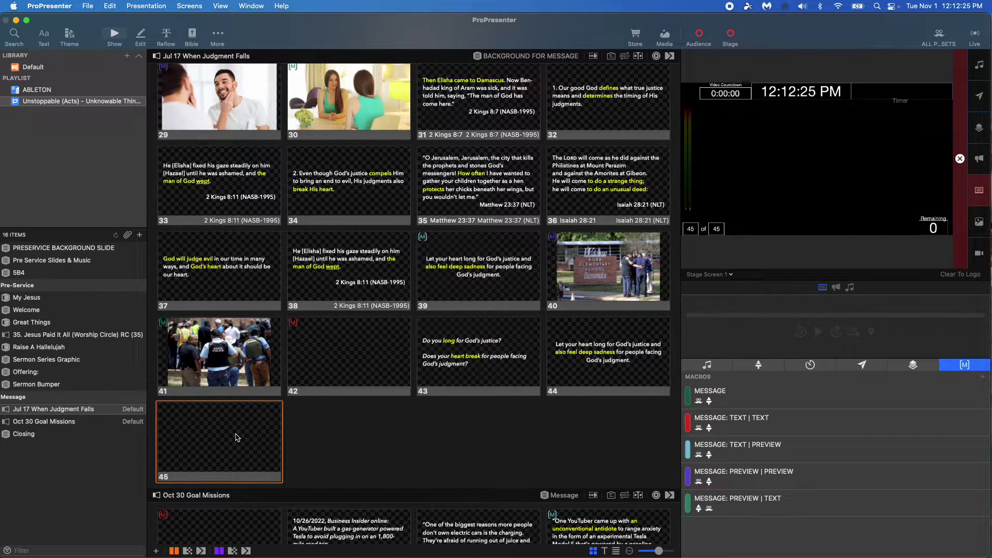
scroll(236, 437, up, 2)
scroll(236, 438, up, 2)
scroll(237, 438, up, 3)
scroll(236, 440, up, 5)
scroll(237, 440, up, 3)
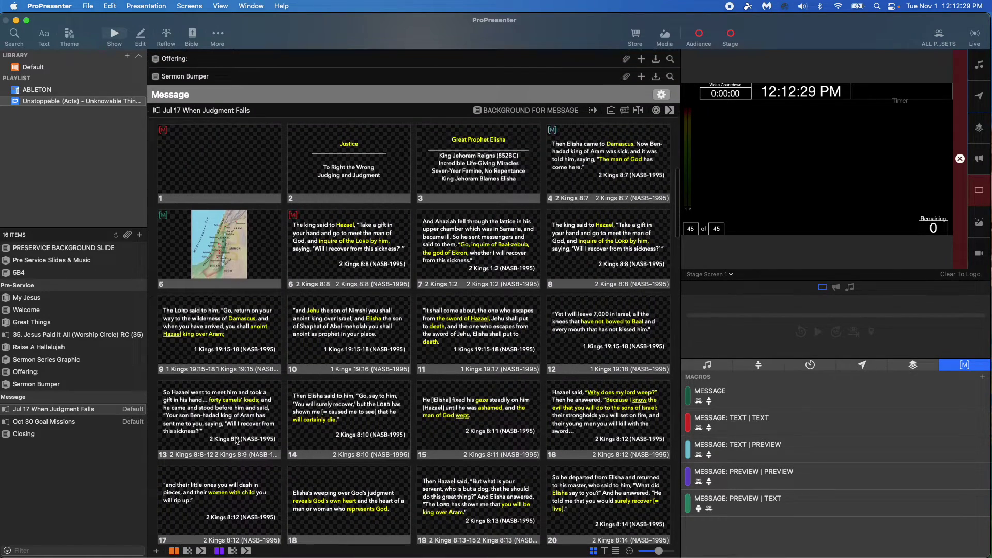